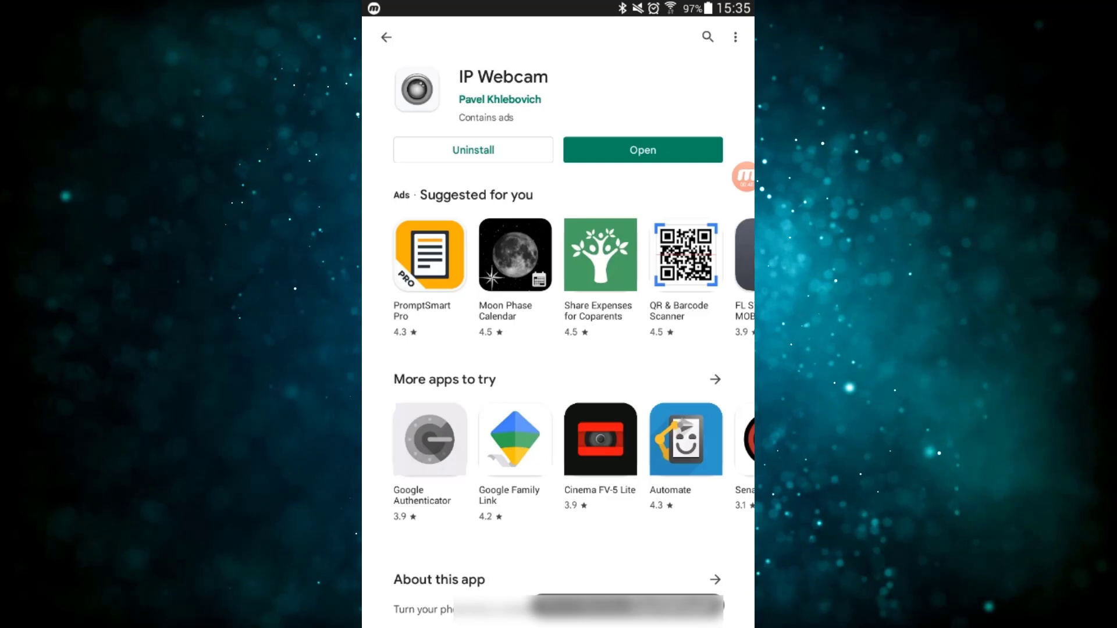
- Open the installed IP Webcam app from its Play Store page
left_click(643, 149)
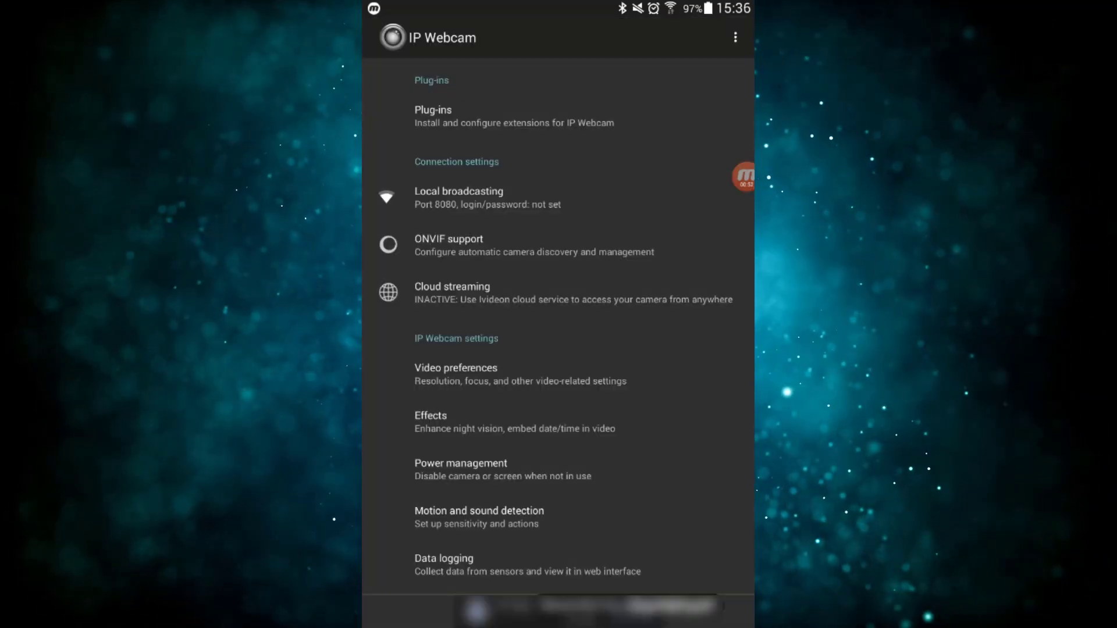
- Scroll through the IP Webcam settings list and enter Video preferences
scroll(558, 326, "down", 1)
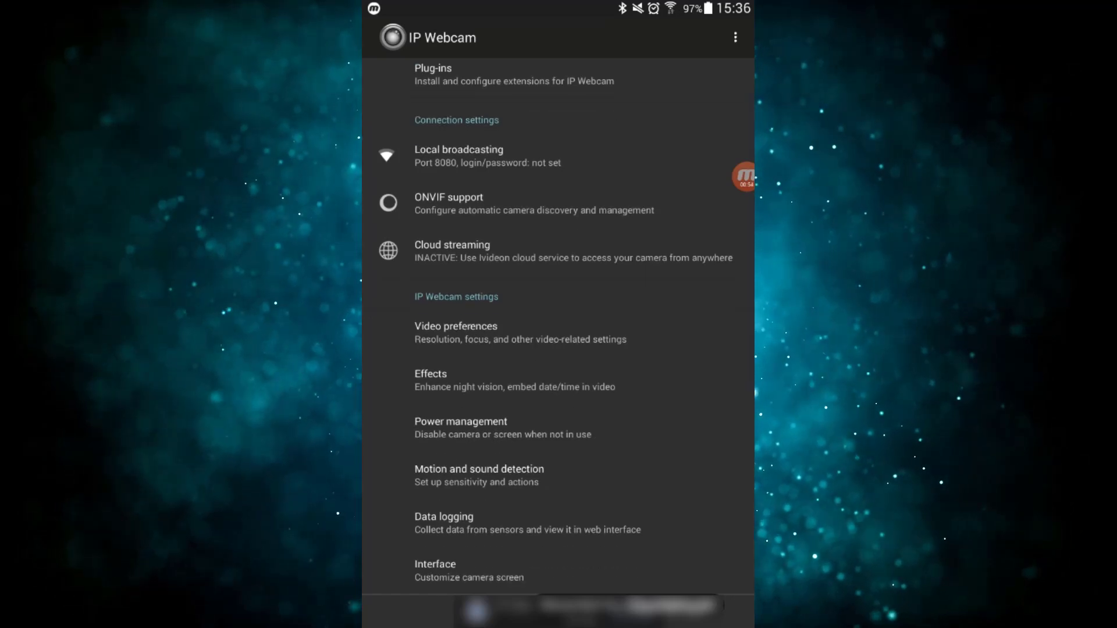
scroll(558, 326, "up", 1)
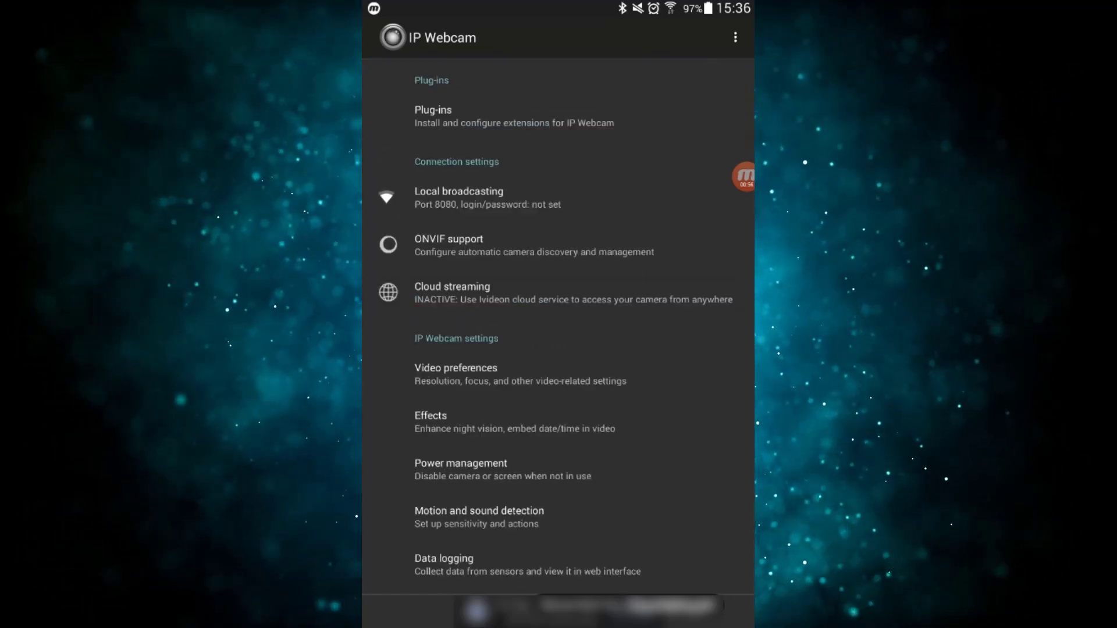
scroll(558, 325, "down", 1)
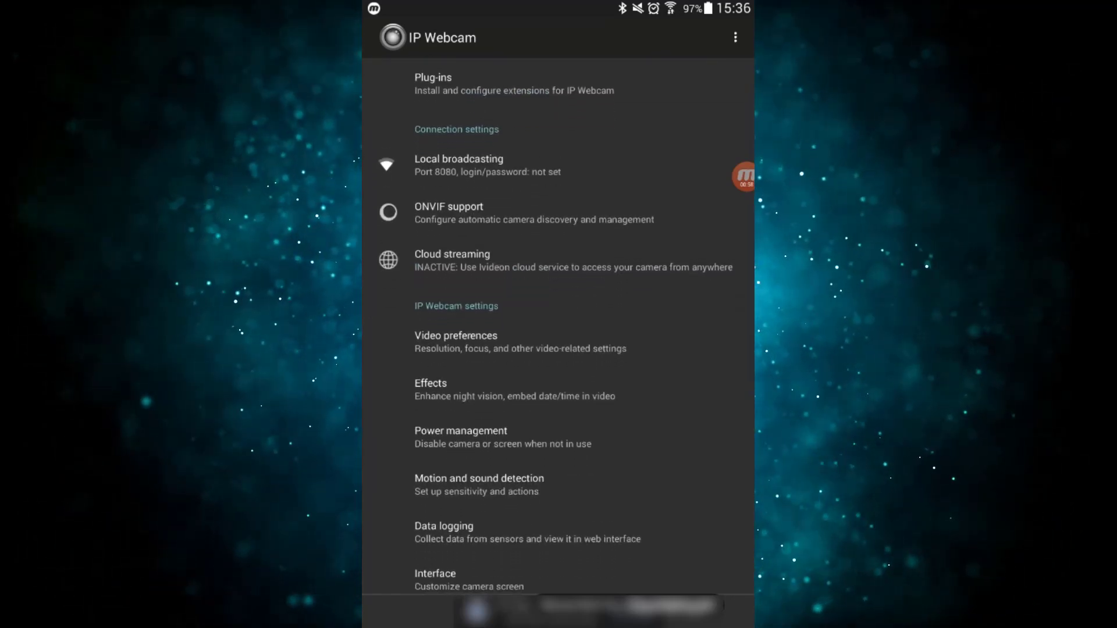
scroll(558, 325, "up", 1)
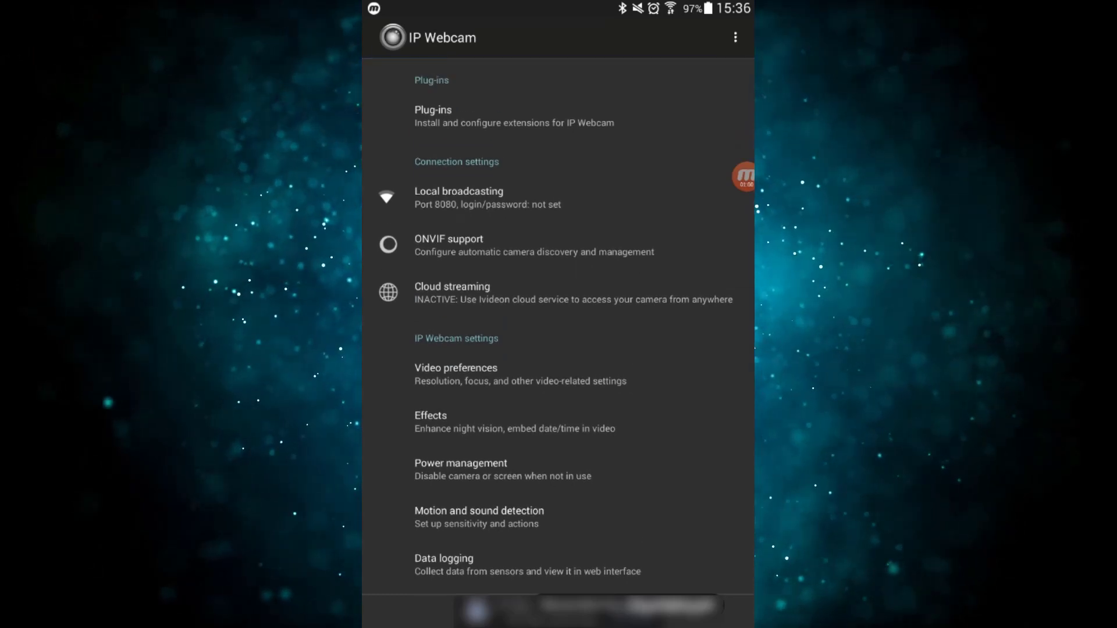
scroll(559, 326, "down", 5)
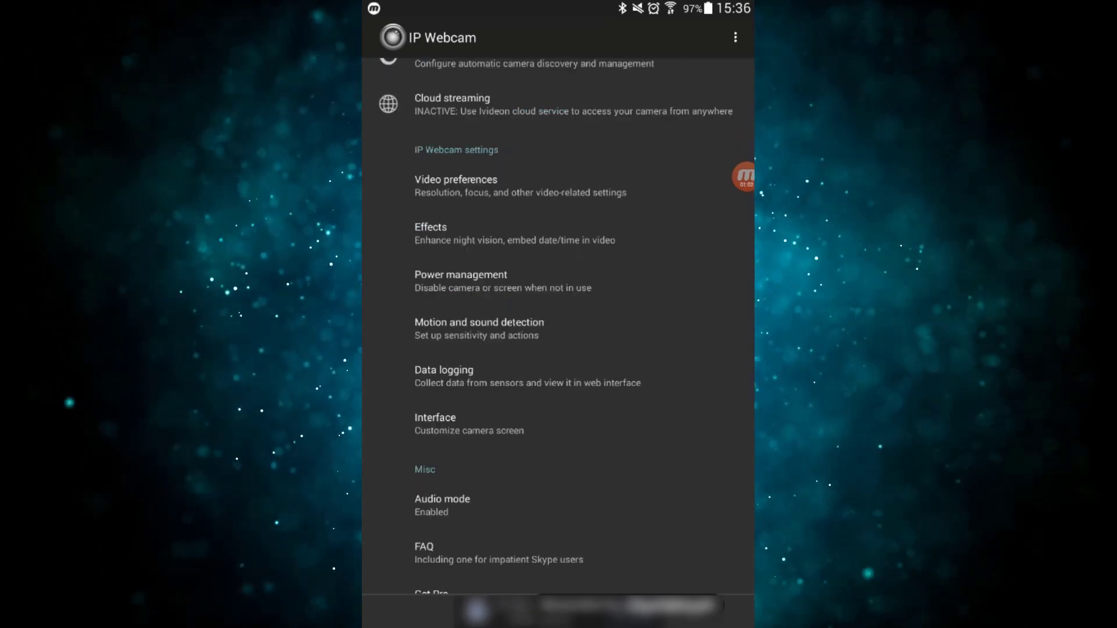
scroll(558, 325, "down", 1)
scroll(559, 325, "up", 2)
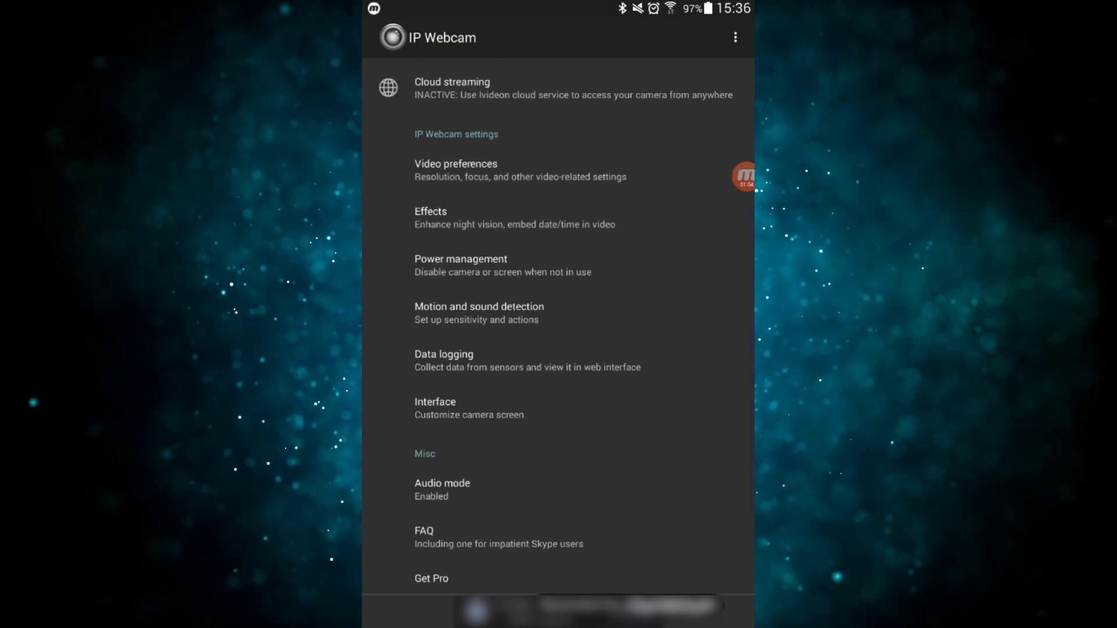
left_click(520, 170)
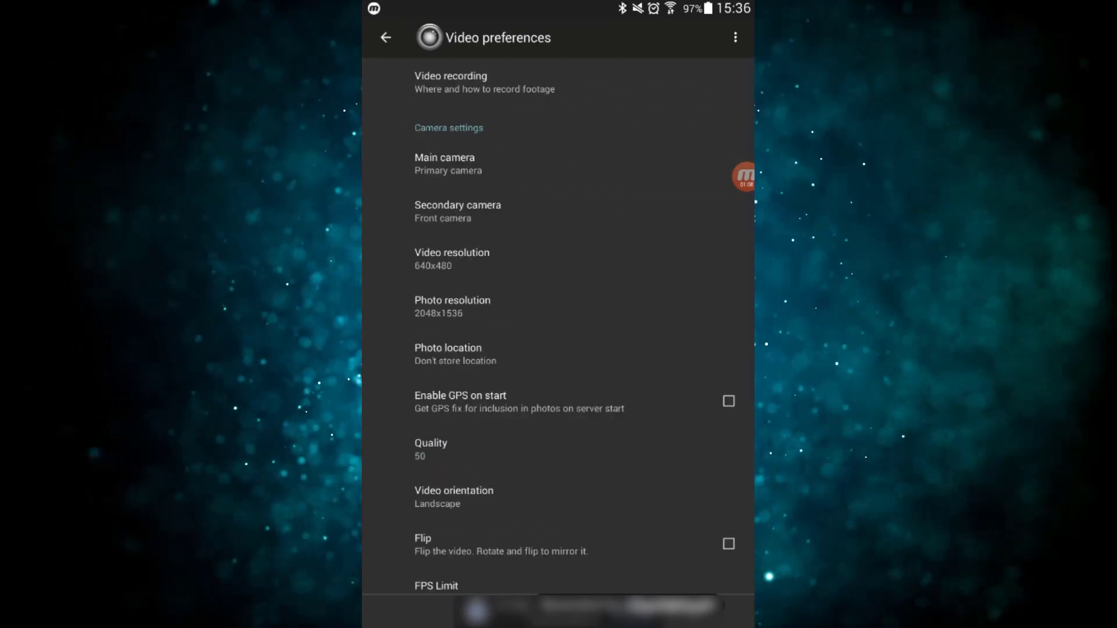
- Set IP Webcam's Main camera to Front camera
left_click(524, 164)
left_click(500, 304)
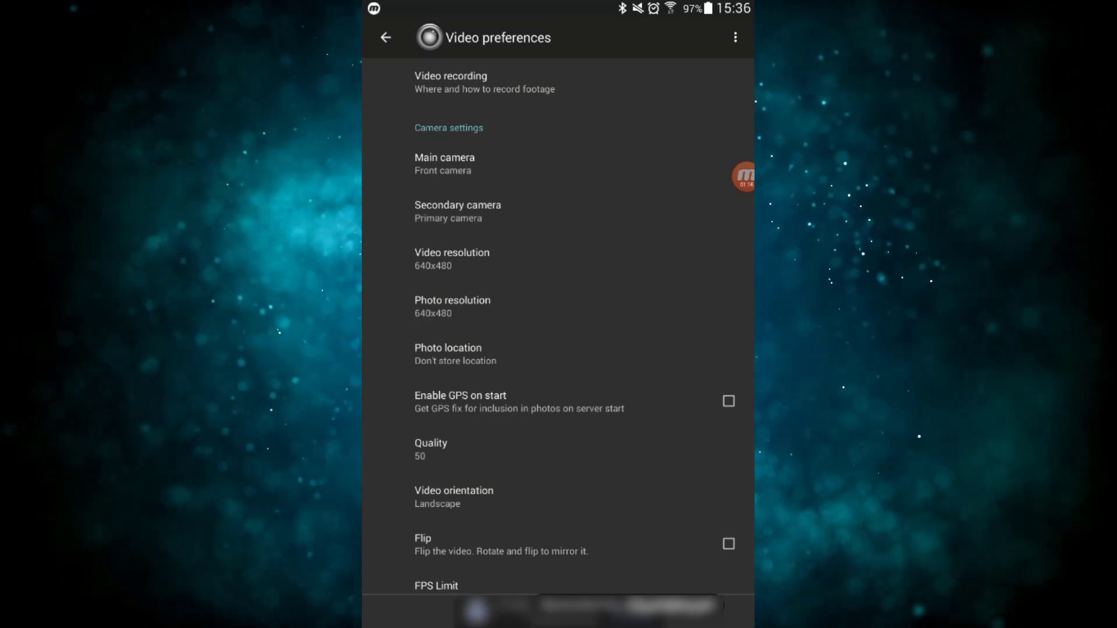
scroll(558, 326, "down", 2)
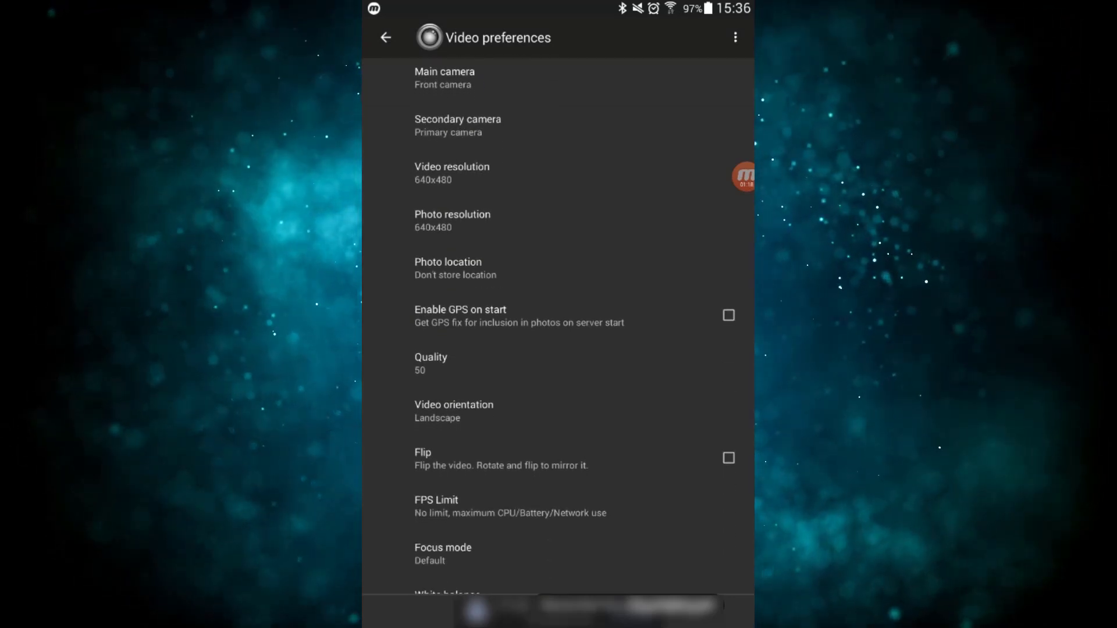
scroll(558, 325, "down", 3)
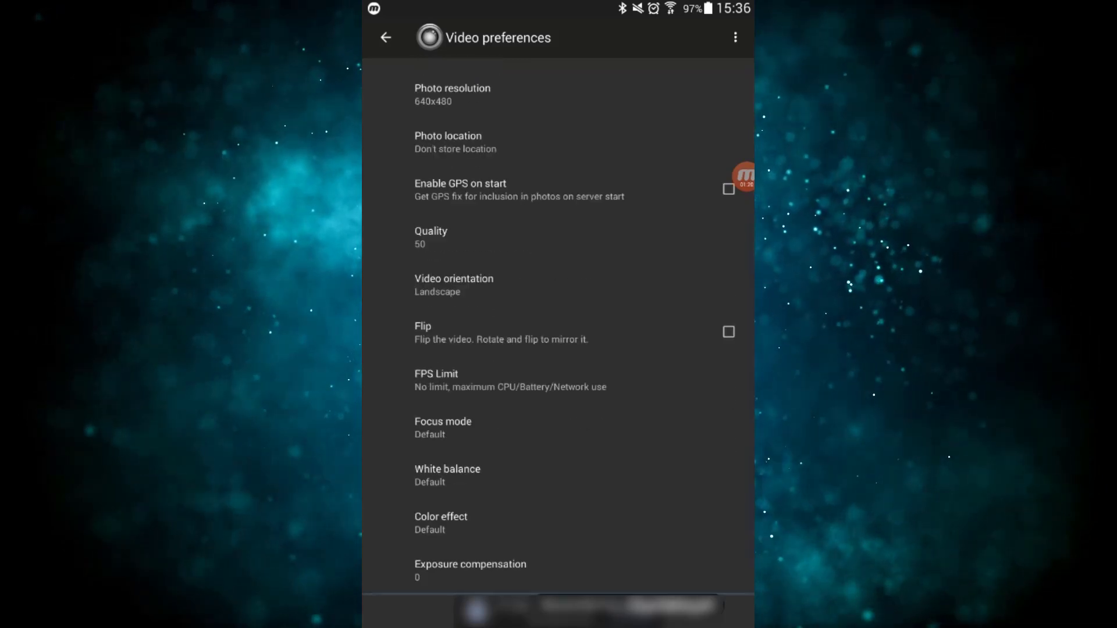
scroll(557, 325, "up", 2)
scroll(557, 326, "up", 2)
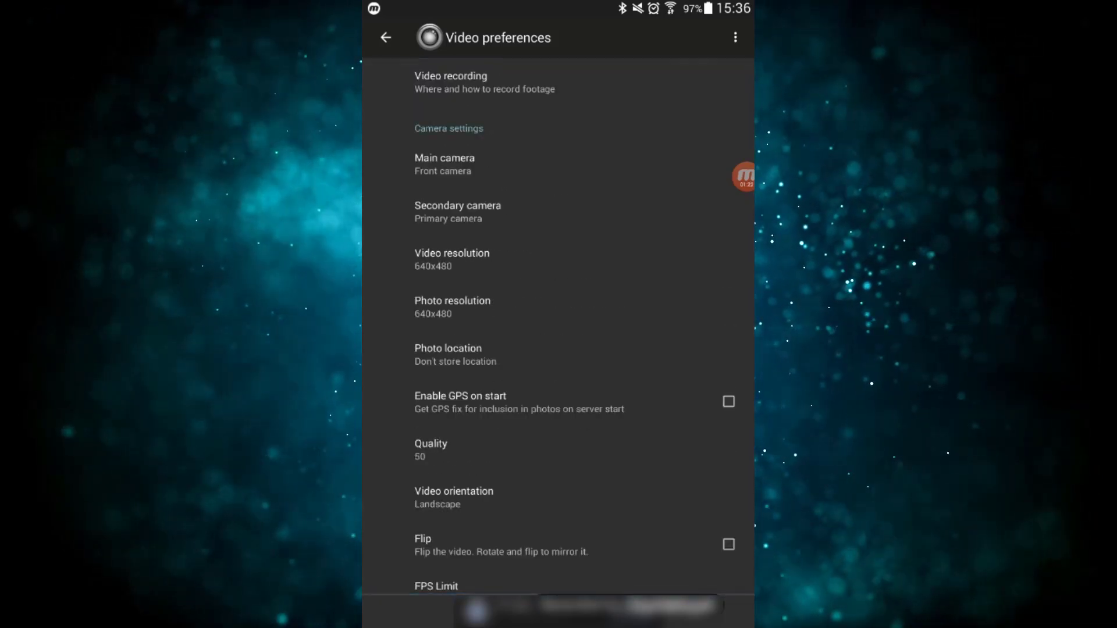
- Return to the main settings list, start the IP Webcam server, and dismiss the connection options menu
key("Escape")
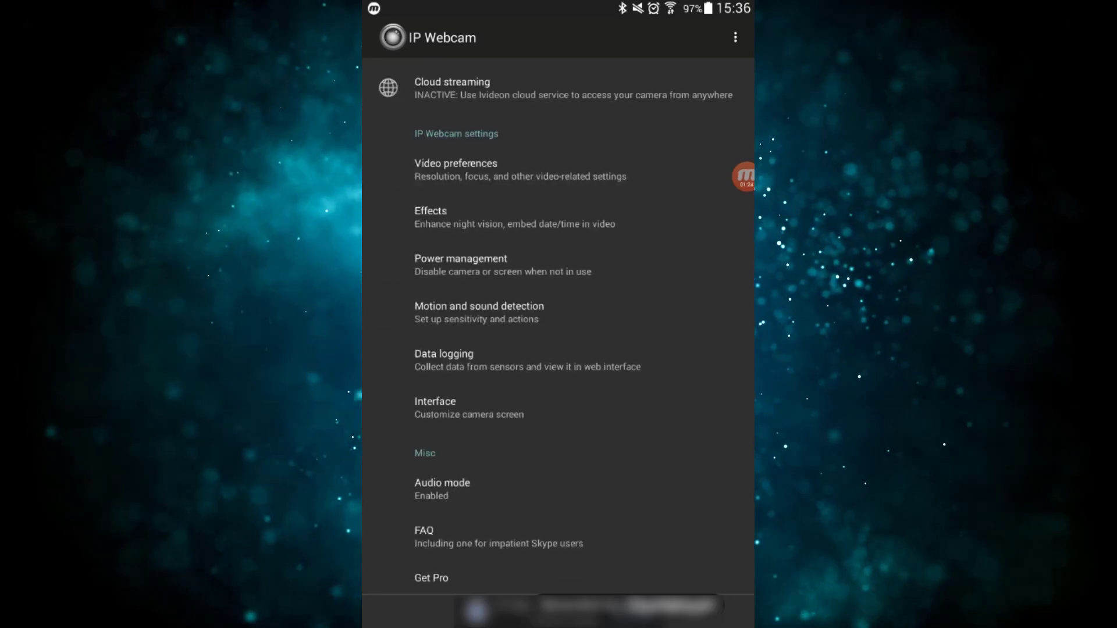
scroll(557, 326, "down", 2)
scroll(557, 325, "down", 1)
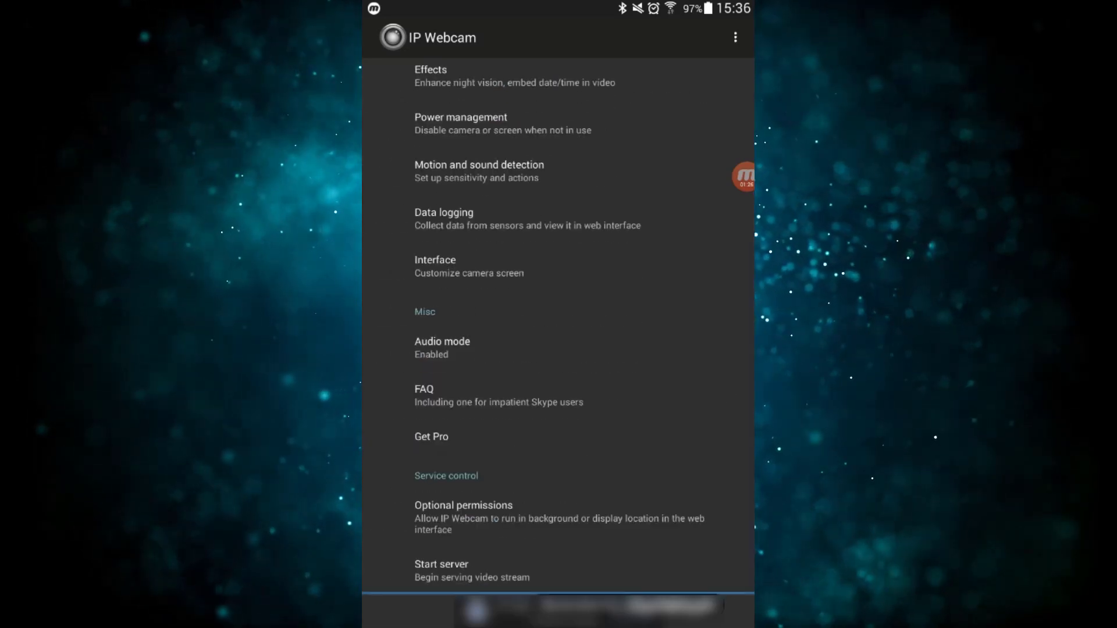
left_click(441, 569)
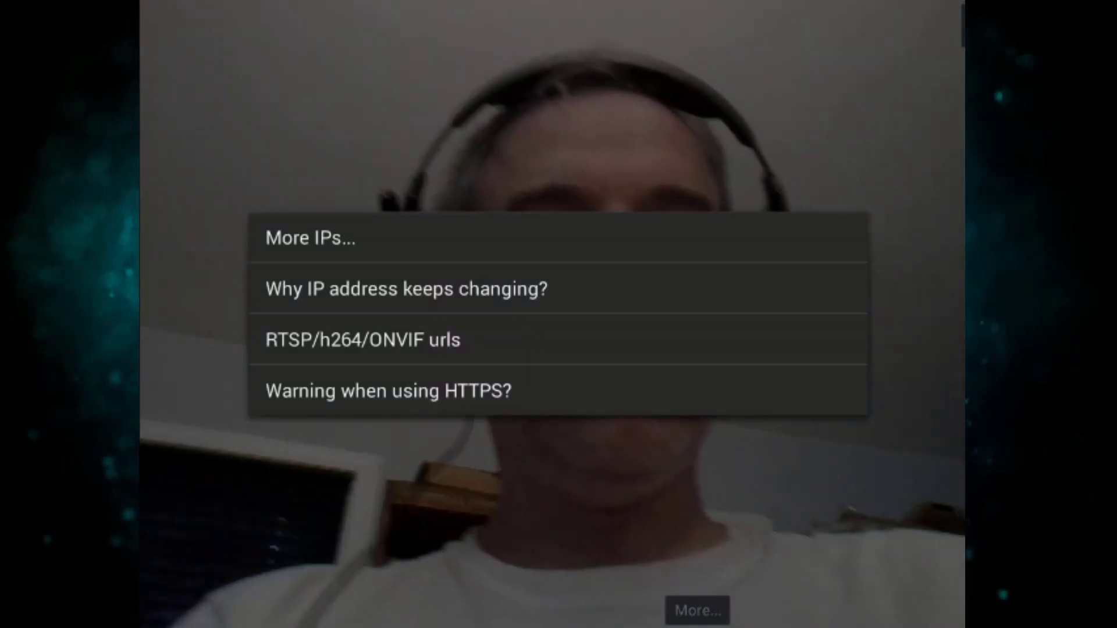
key("Escape")
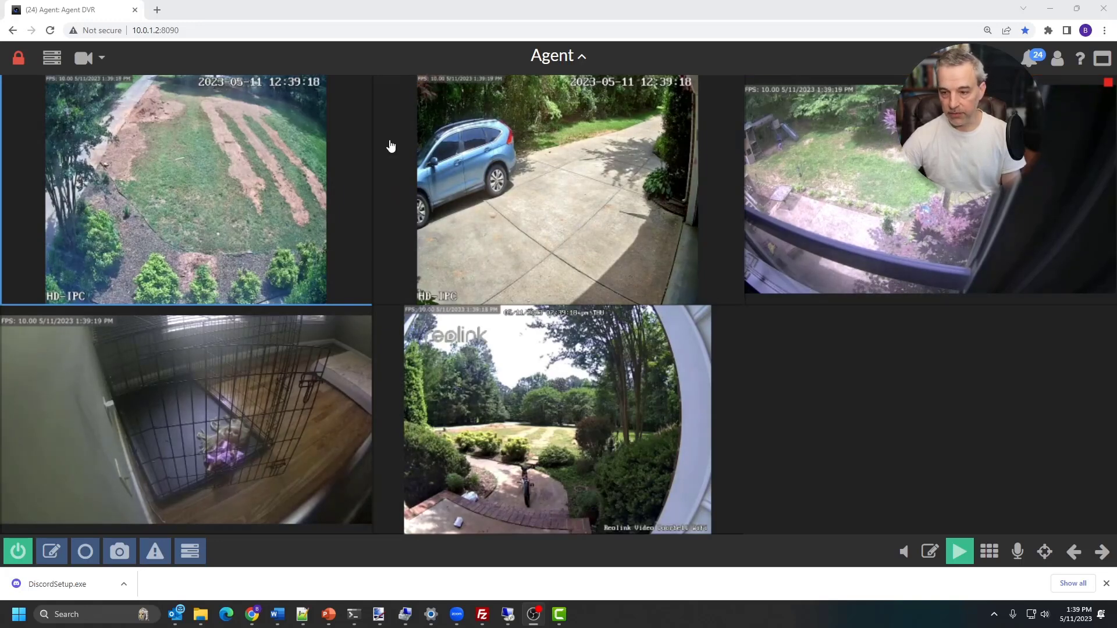
- Choose New Device from Agent's main menu to bring up the Select Display Slot picker
left_click(53, 58)
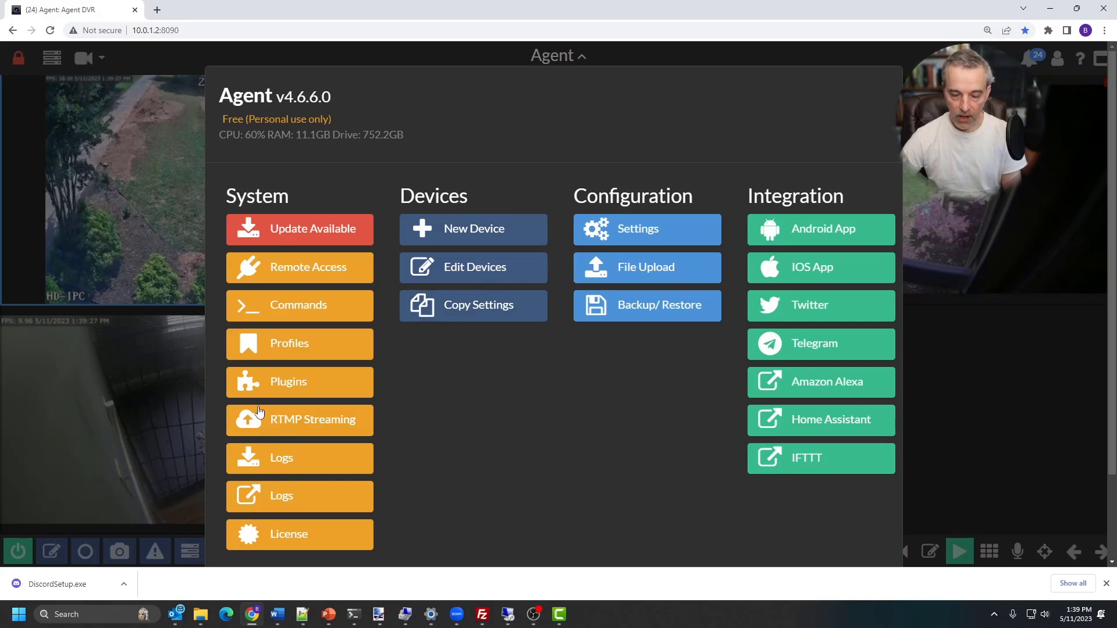
left_click(452, 231)
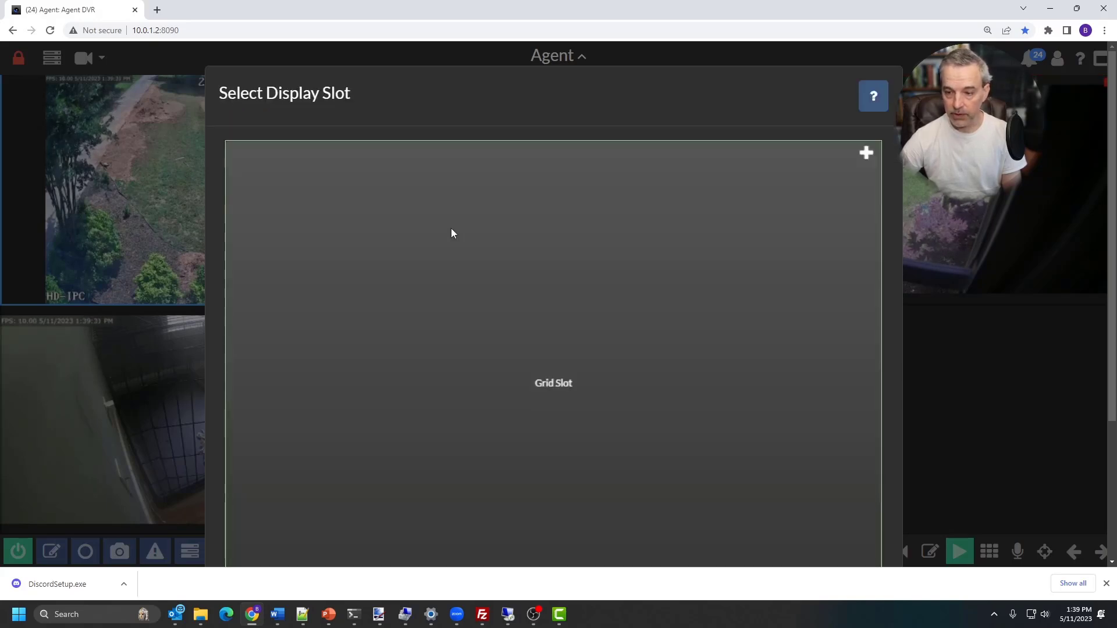
scroll(531, 250, "down", 3)
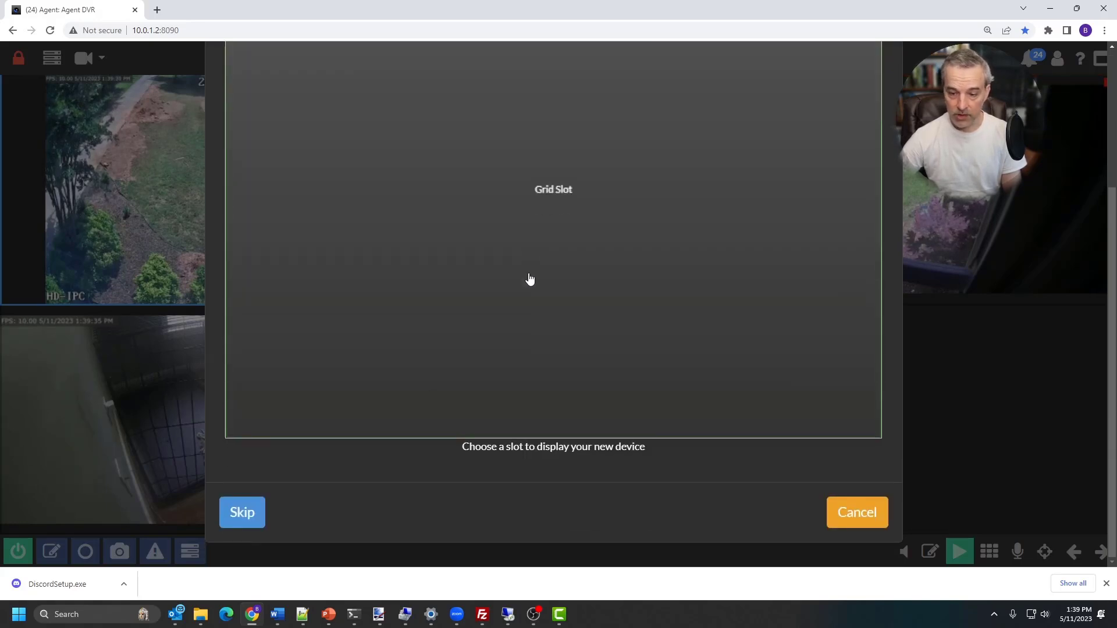
- Skip slot selection and add Camera 6 as a Video Source with default alerts and recording
left_click(240, 511)
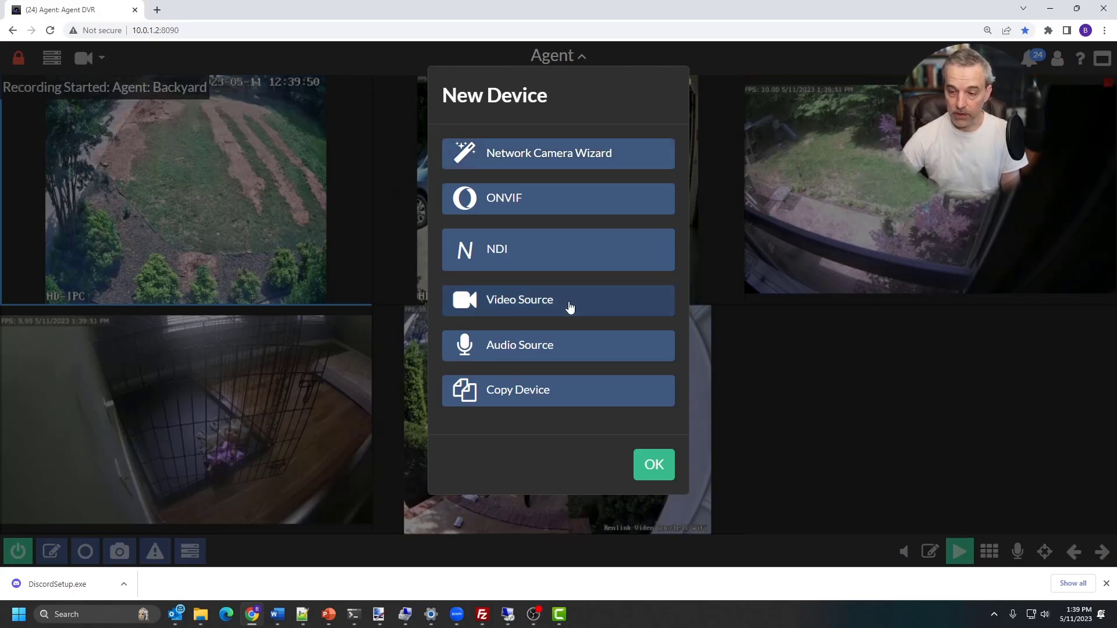
left_click(570, 306)
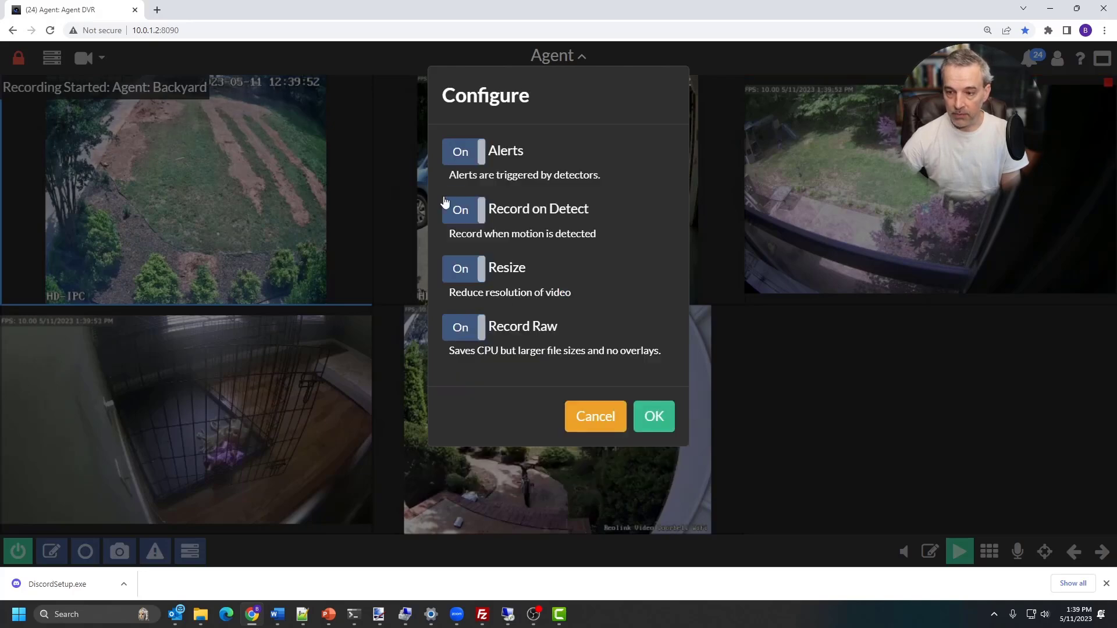
left_click(650, 415)
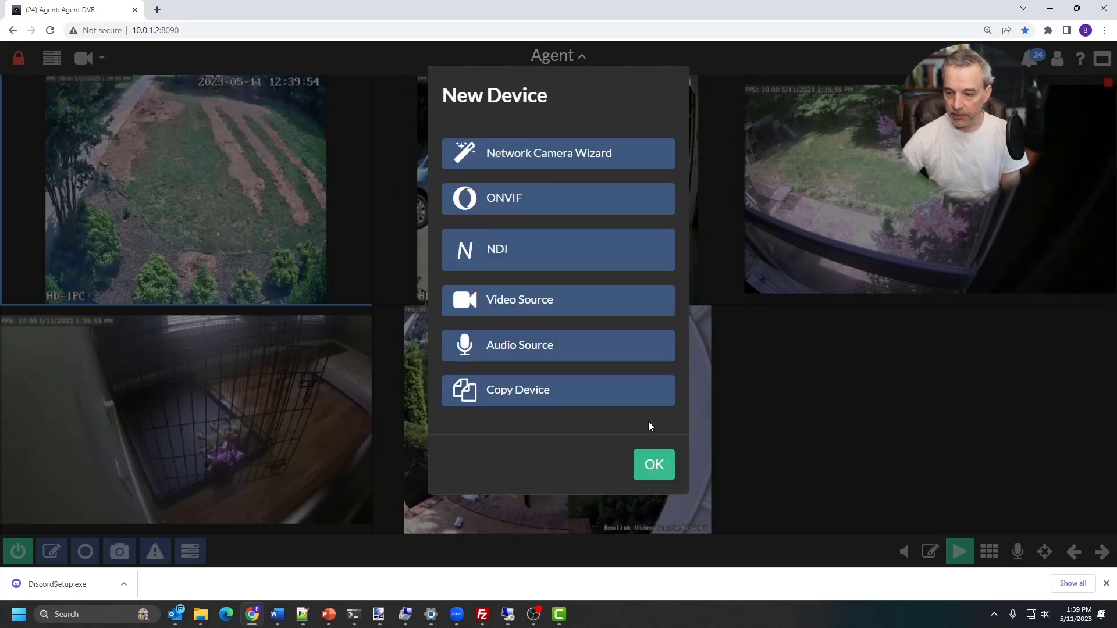
scroll(643, 349, "down", 2)
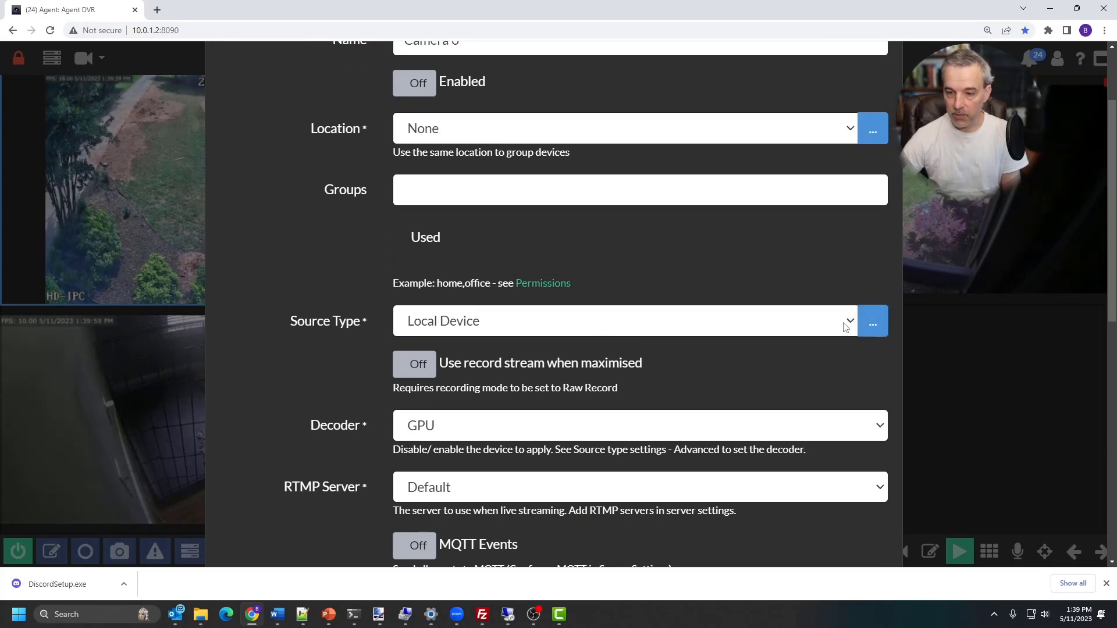
scroll(846, 332, "up", 1)
left_click(846, 375)
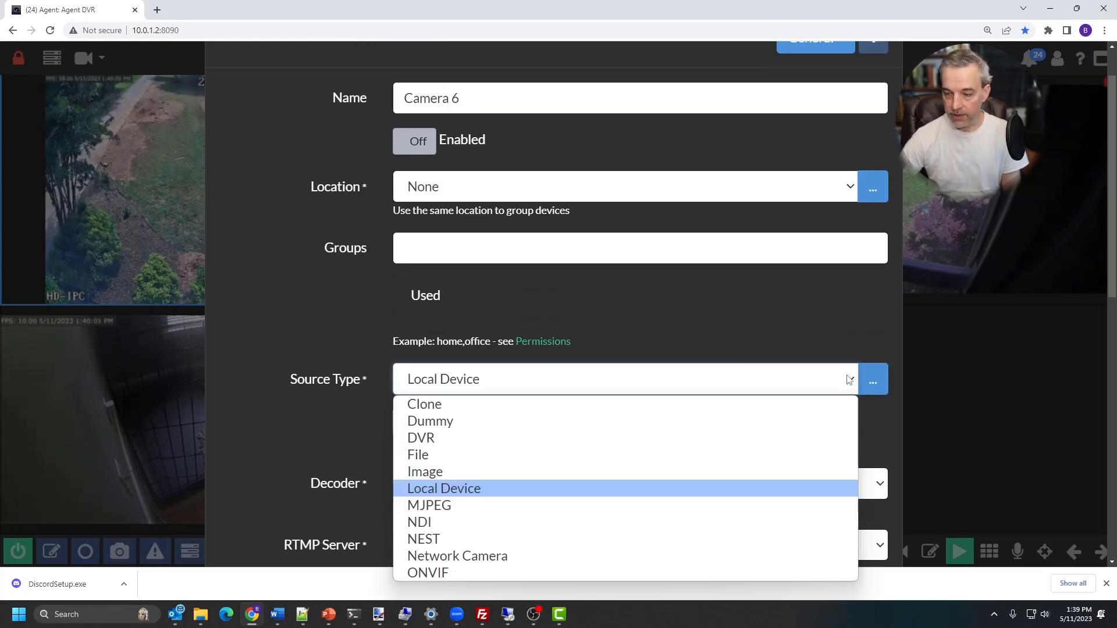
- Set the source type to Network Camera and paste the RTSP URL from Notepad++ into Live URL
left_click(662, 552)
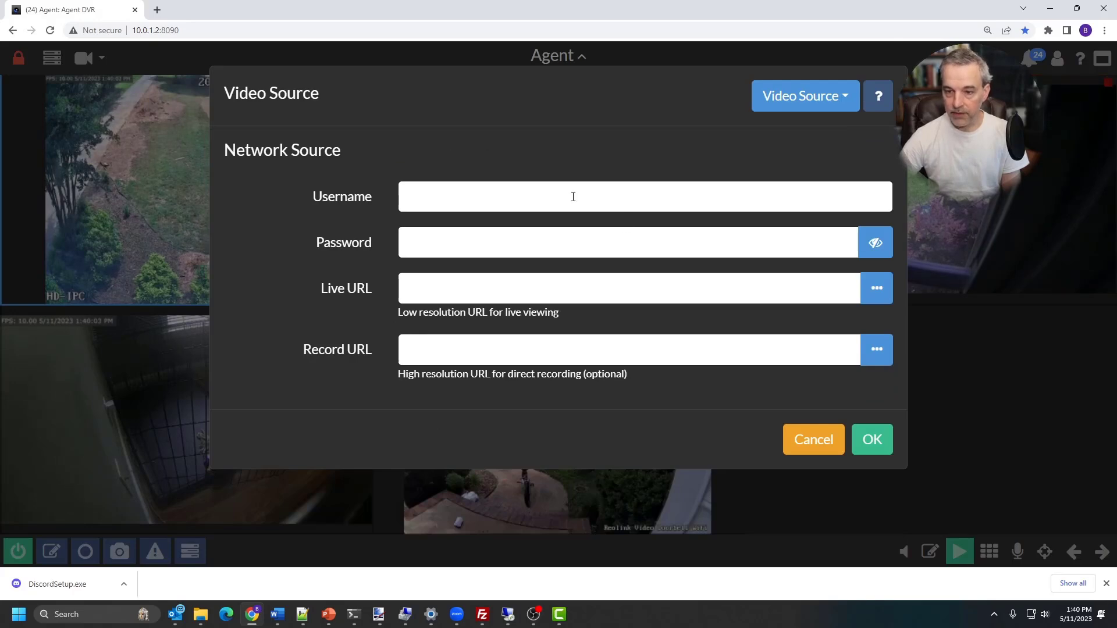
left_click(539, 290)
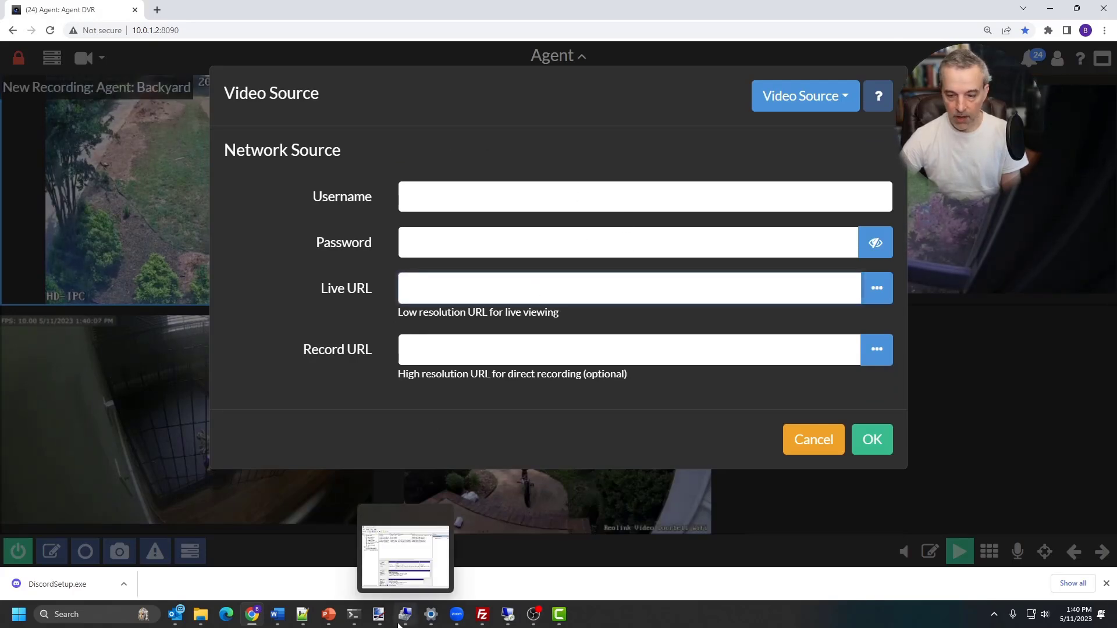
mouse_move(321, 617)
left_click(285, 605)
left_click(301, 616)
left_click_drag(640, 79, 106, 68)
key("ctrl+c")
key("alt+Tab")
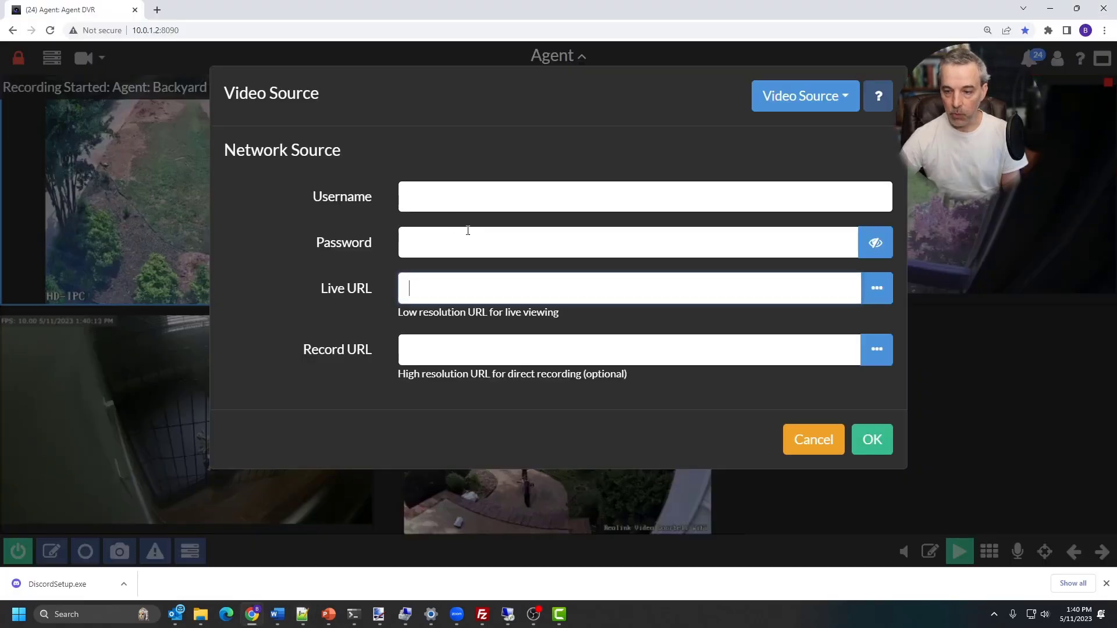
key("ctrl+v")
- Change the Live URL port from 8080 to 5554, copy it into Record URL, and confirm
key("ctrl+Left")
key("ctrl+Left")
key("Left")
key("ctrl+shift+Left")
type("5554")
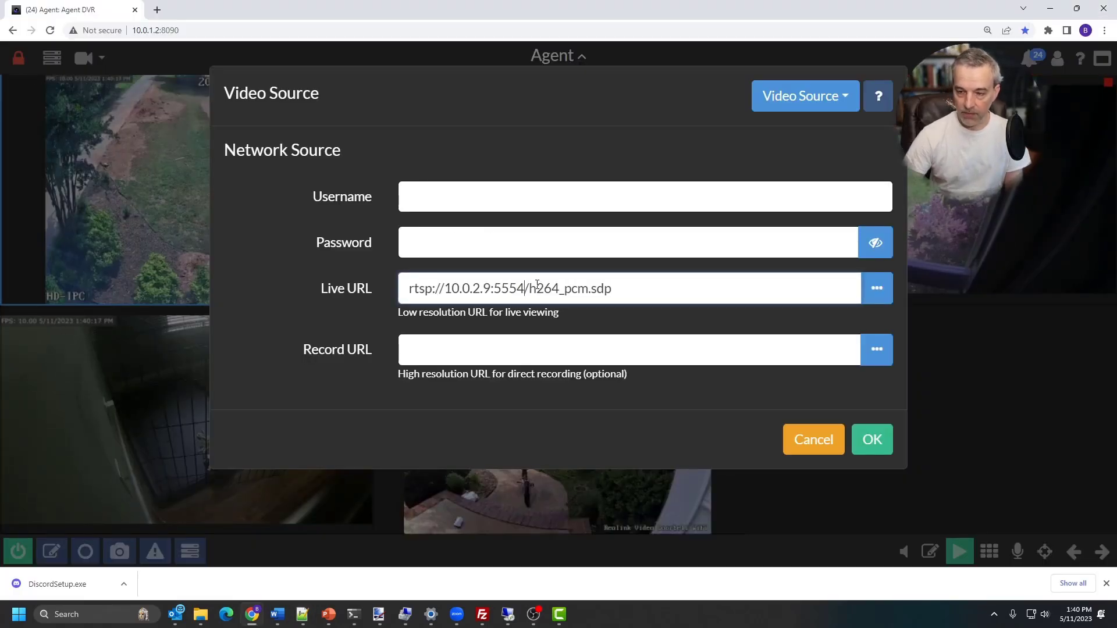
key("ctrl+a")
key("ctrl+c")
left_click(548, 356)
key("ctrl+v")
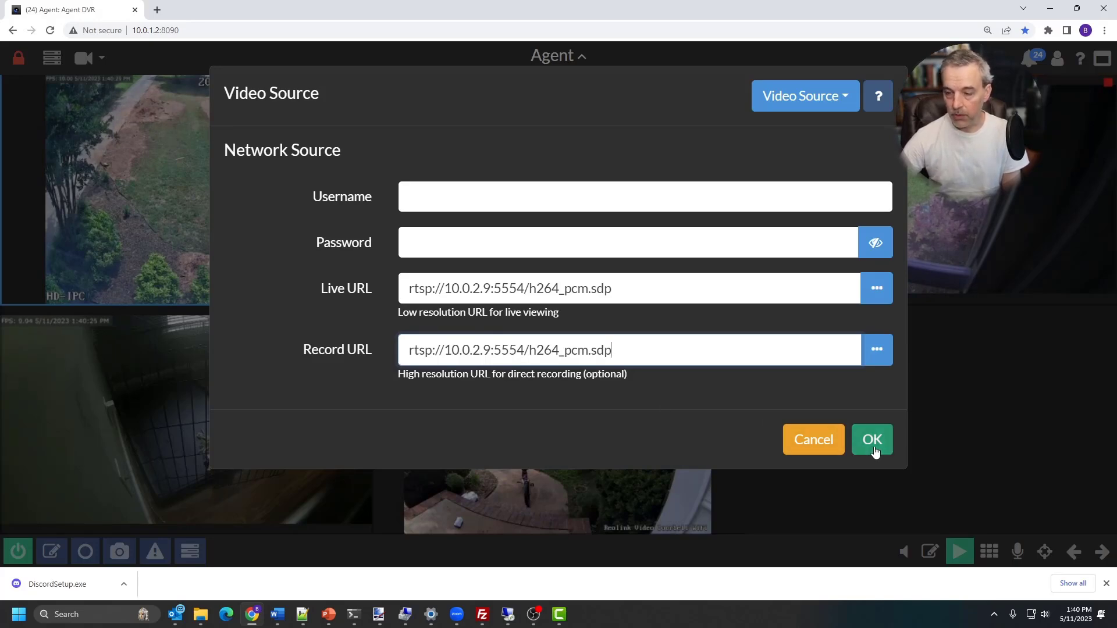
left_click(873, 442)
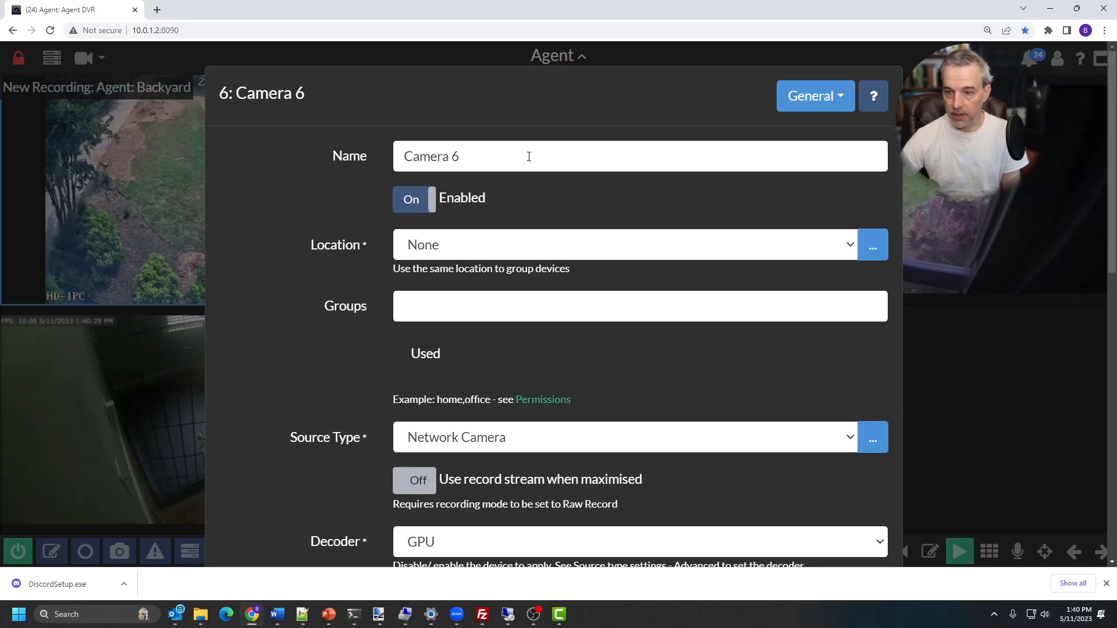
- Rename Camera 6 to 'Tablet Camera'
left_click_drag(529, 156, 298, 149)
type("Tabler")
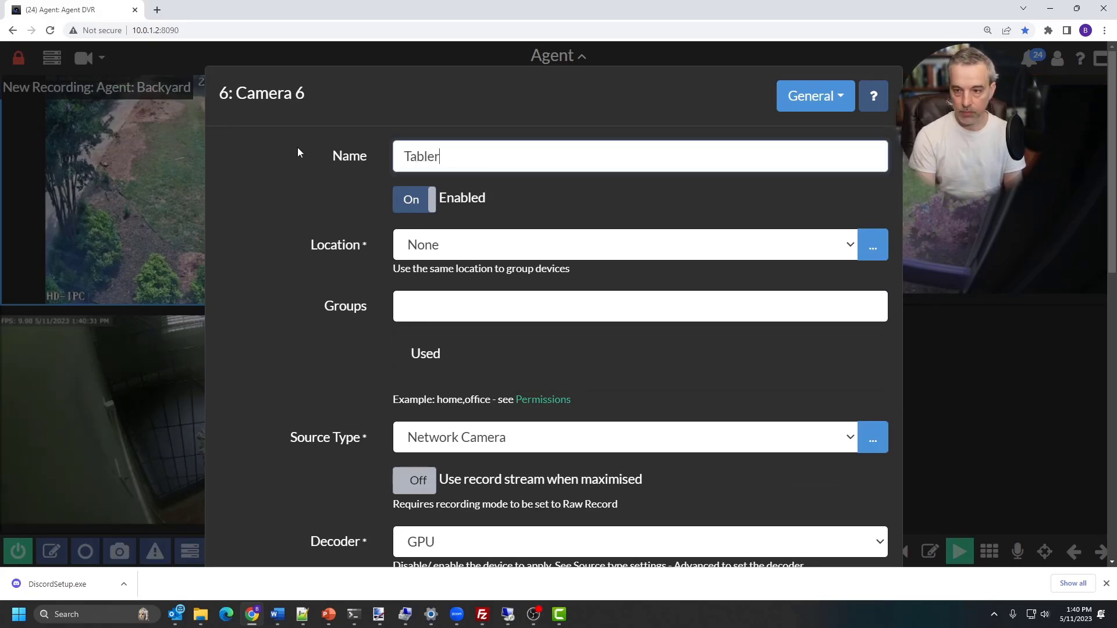
key("BackSpace")
type("t Ol")
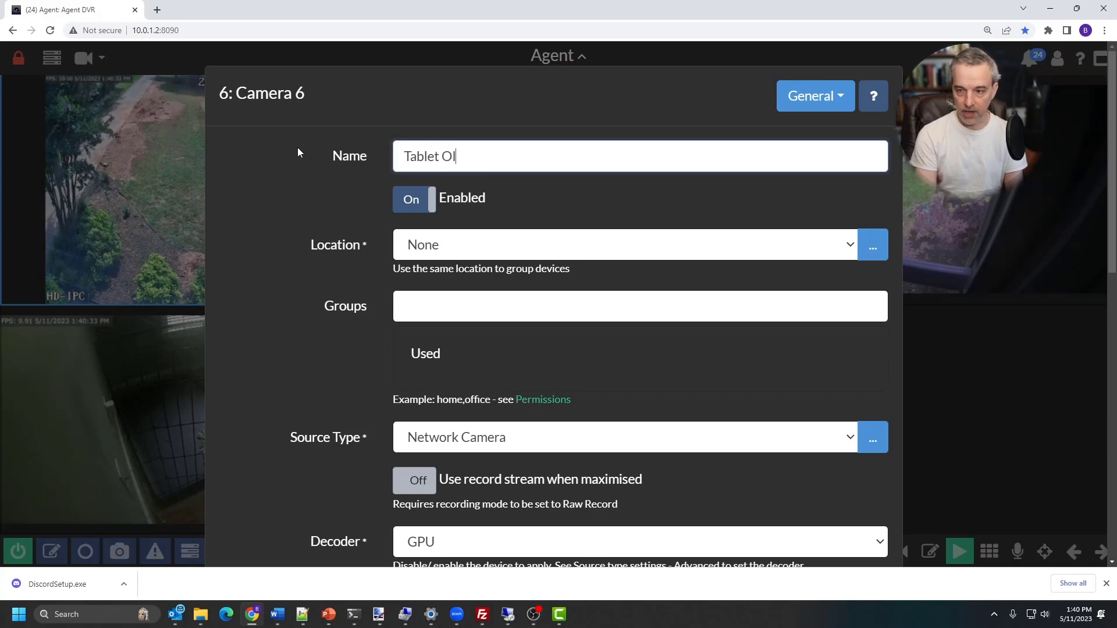
key("BackSpace")
key("BackSpace")
type("Camera")
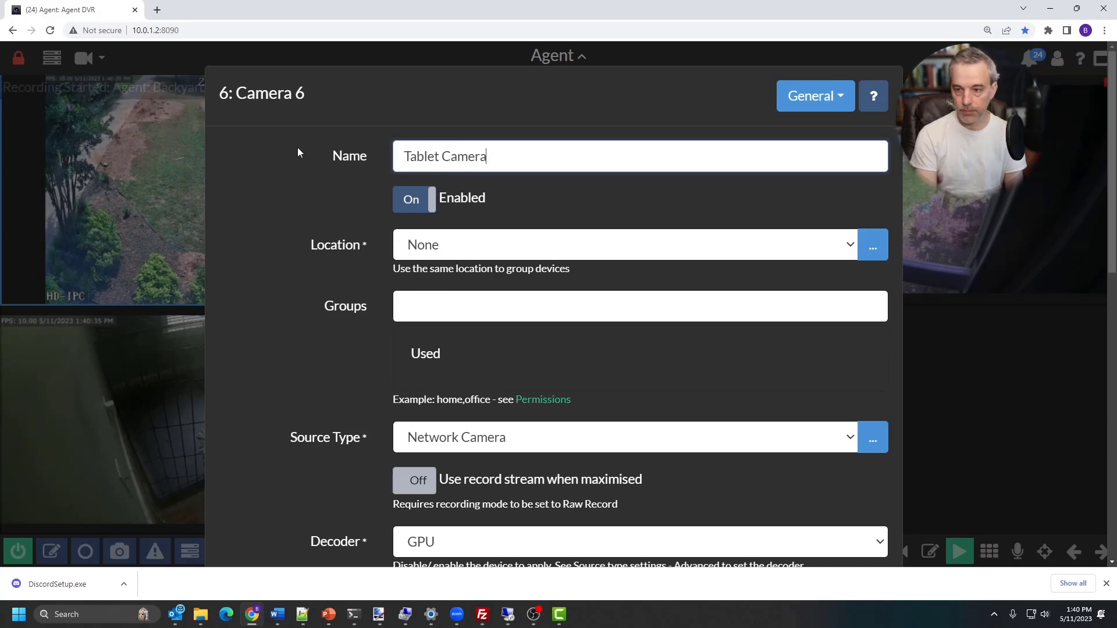
- Create a new location named 'Office' with a yellow colour
left_click(871, 245)
left_click(248, 396)
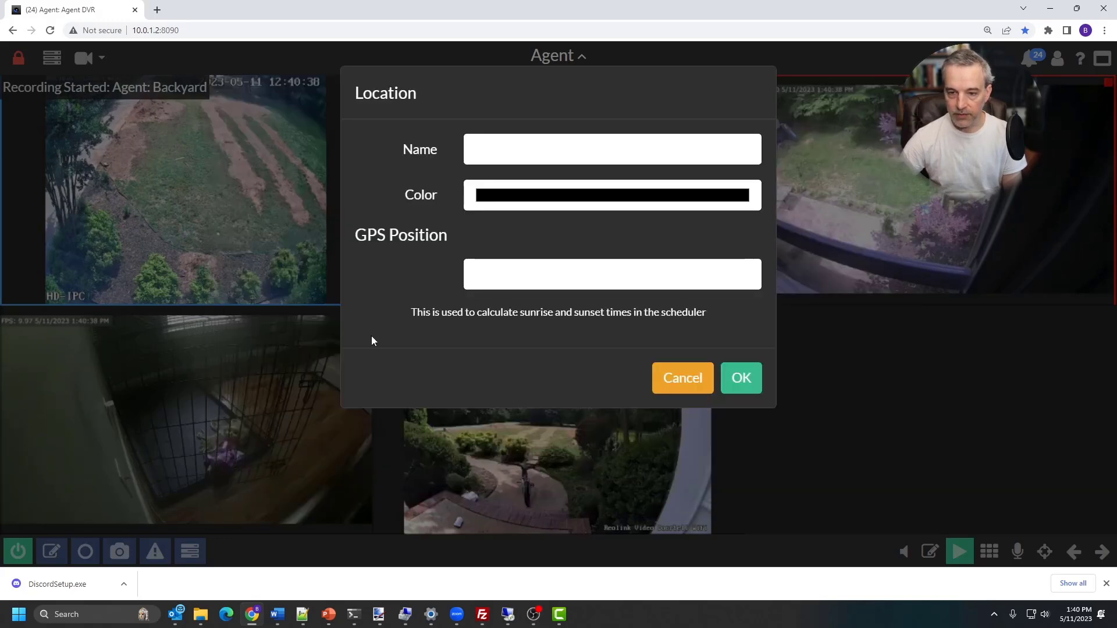
left_click(568, 147)
type("Office")
left_click(689, 198)
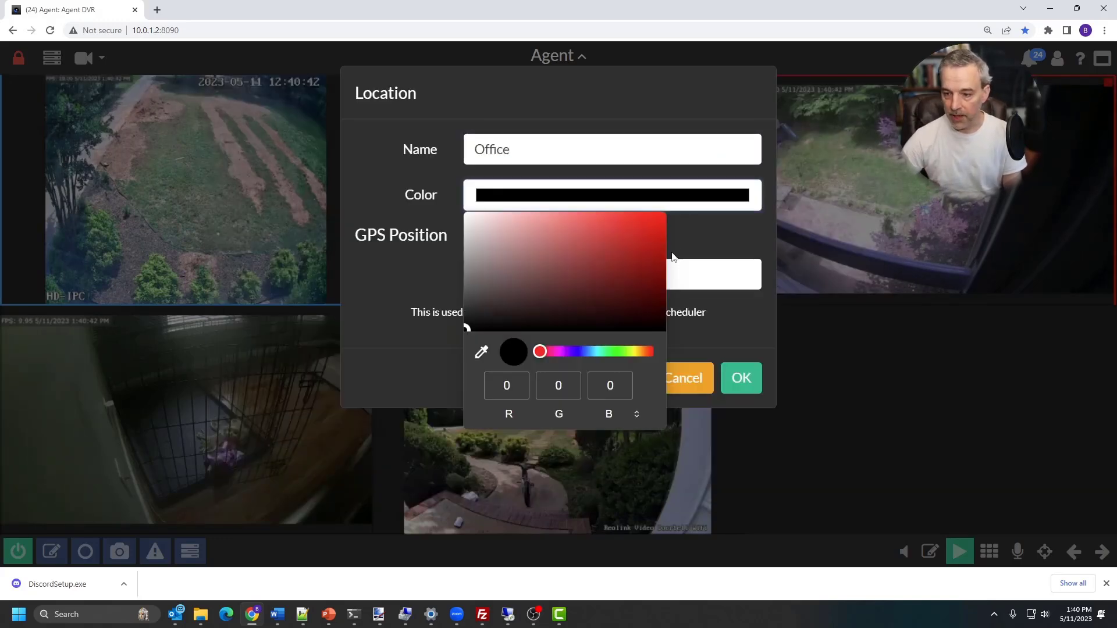
left_click(632, 353)
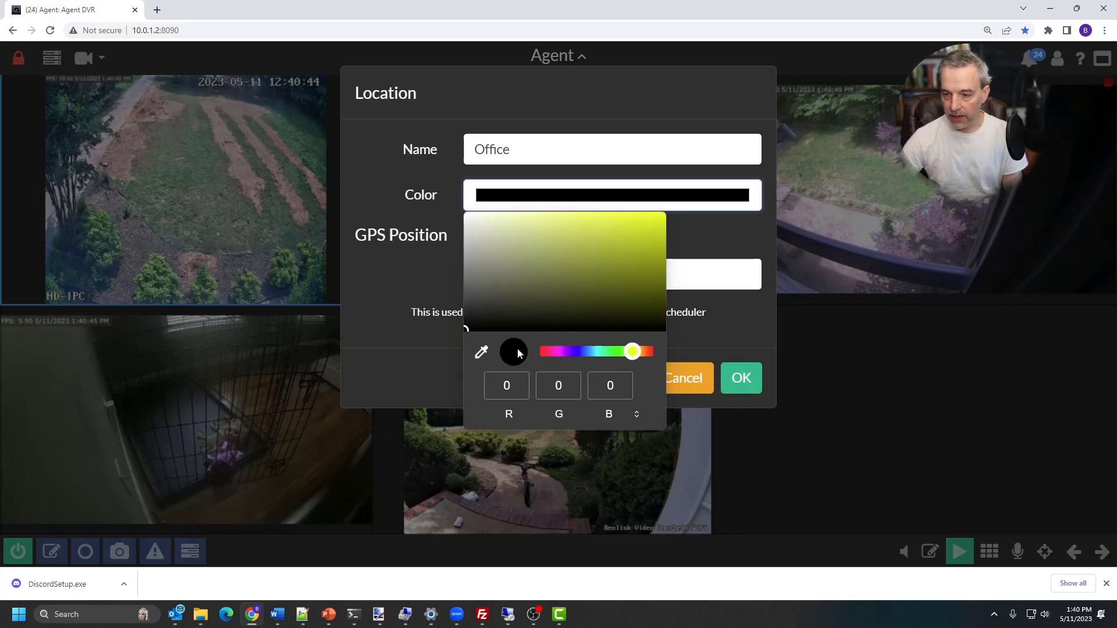
left_click(651, 218)
left_click(680, 332)
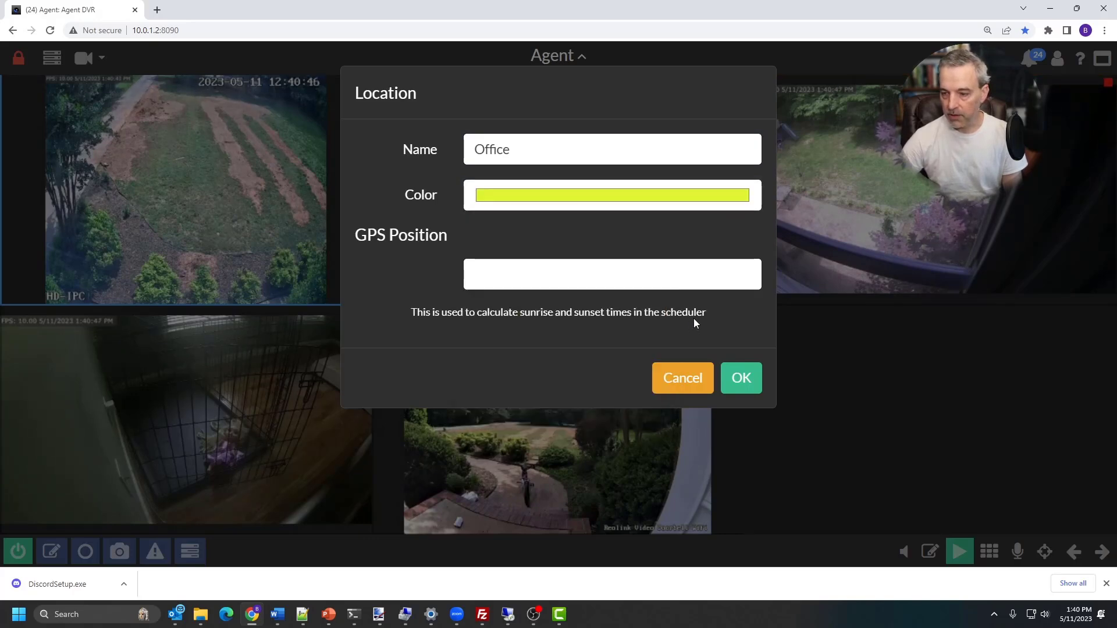
left_click(740, 378)
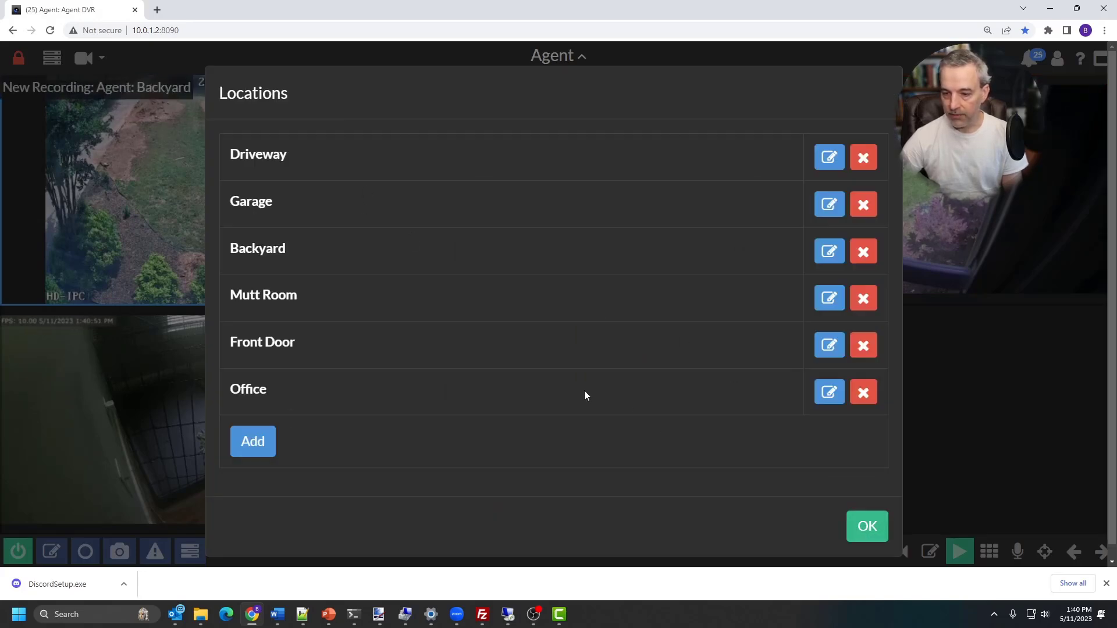
left_click(869, 529)
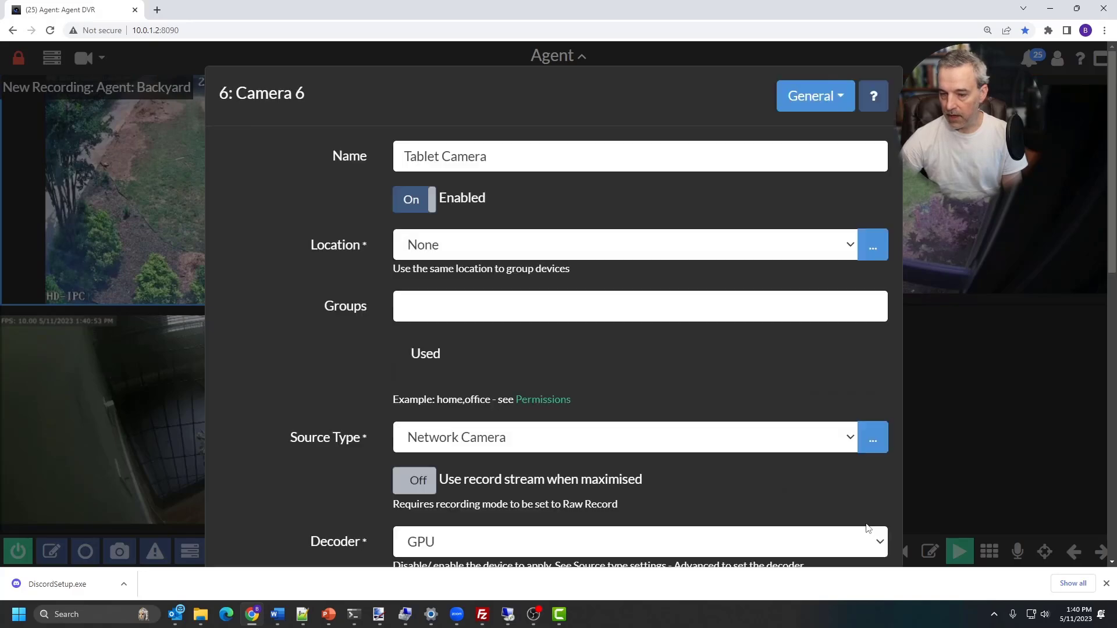
- Assign Tablet Camera to the Office location, save it, and close the menus
left_click(830, 253)
left_click(694, 369)
scroll(733, 349, "down", 2)
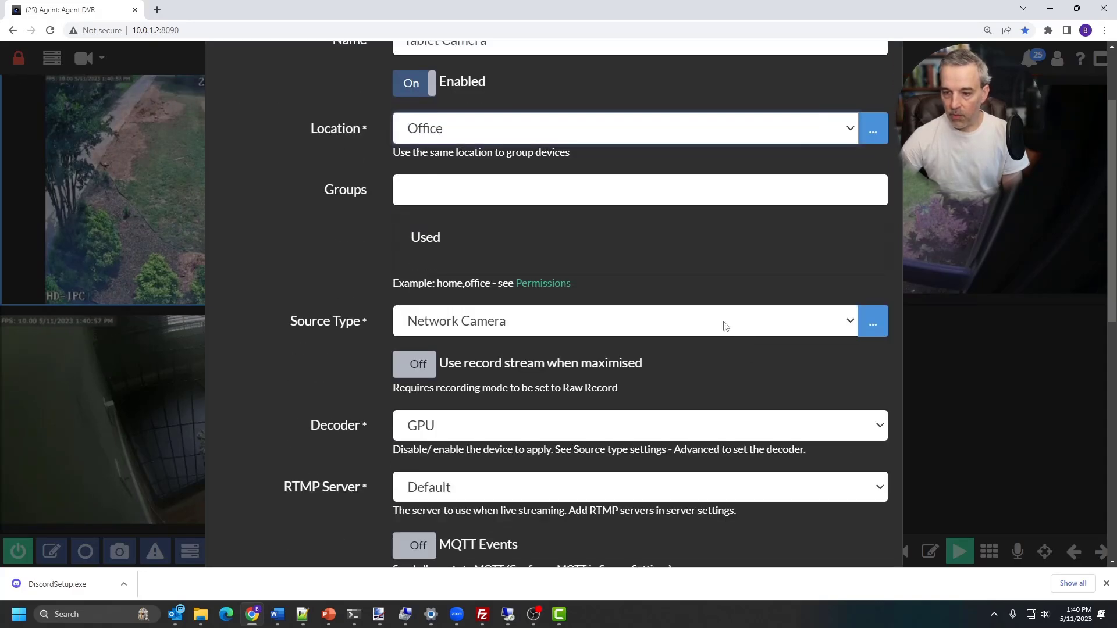
scroll(643, 273, "down", 2)
scroll(646, 242, "down", 7)
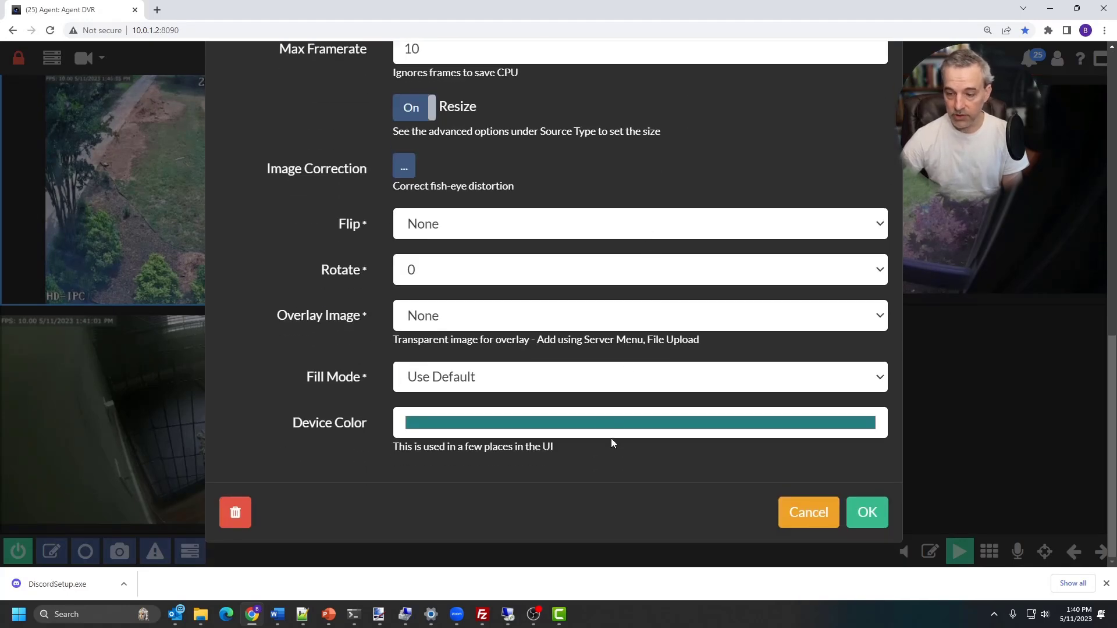
left_click(867, 512)
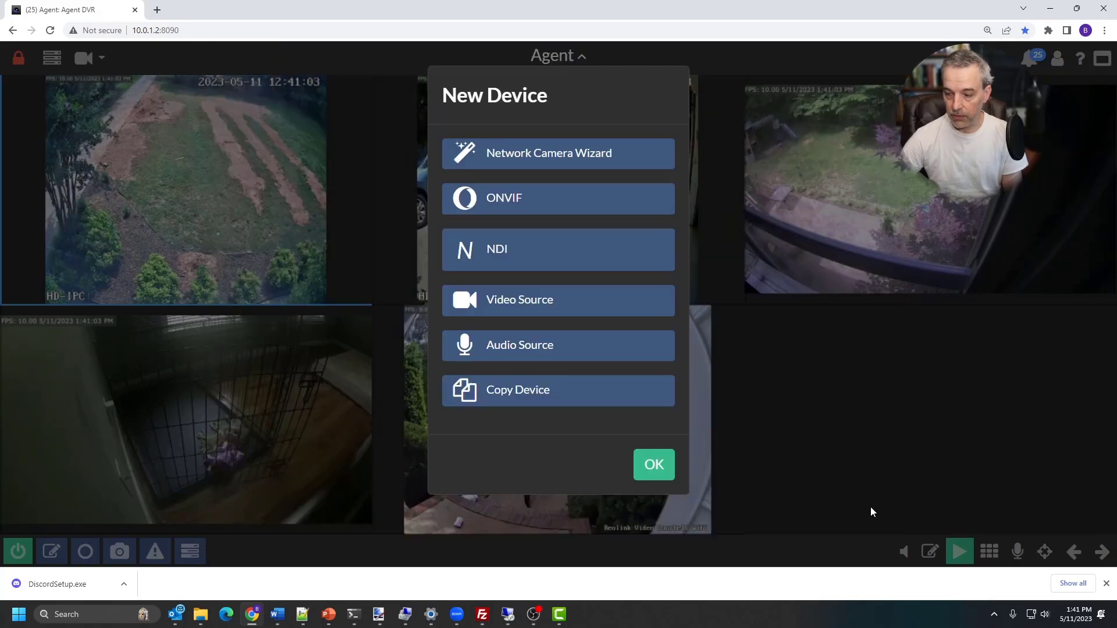
left_click(657, 471)
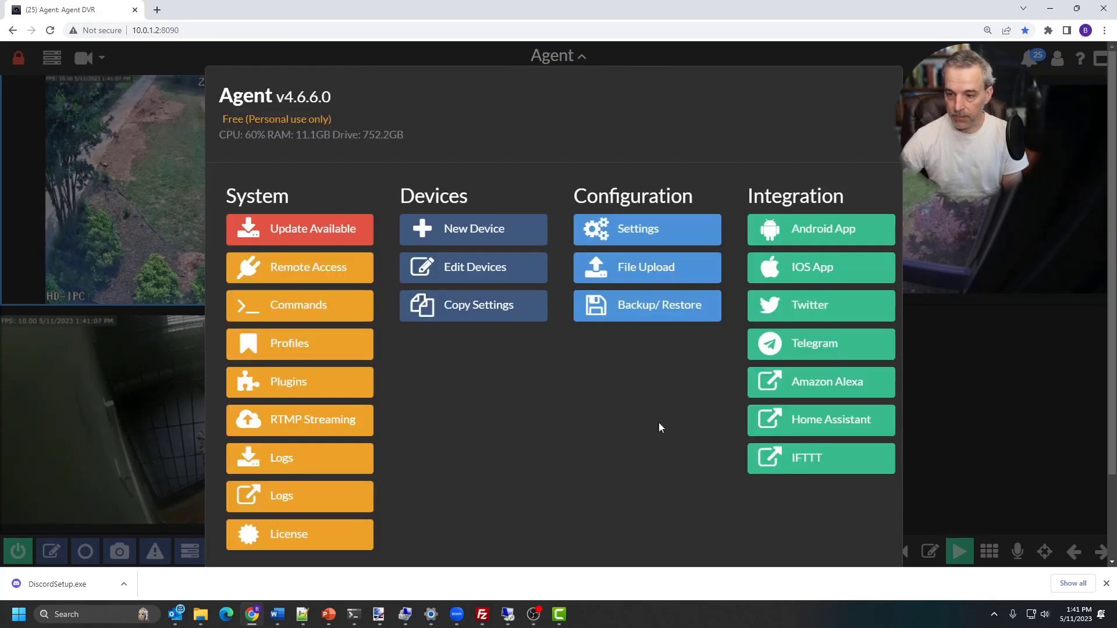
left_click(873, 518)
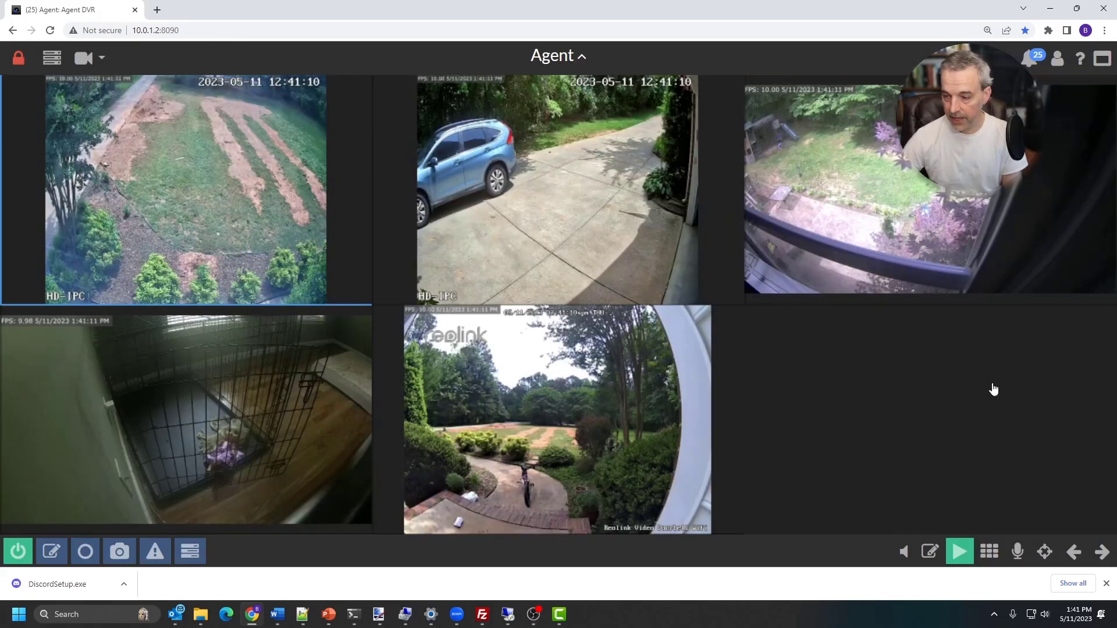
- Edit the grid view, move Tablet Camera from Excluded to Included devices, and save the view
left_click(929, 551)
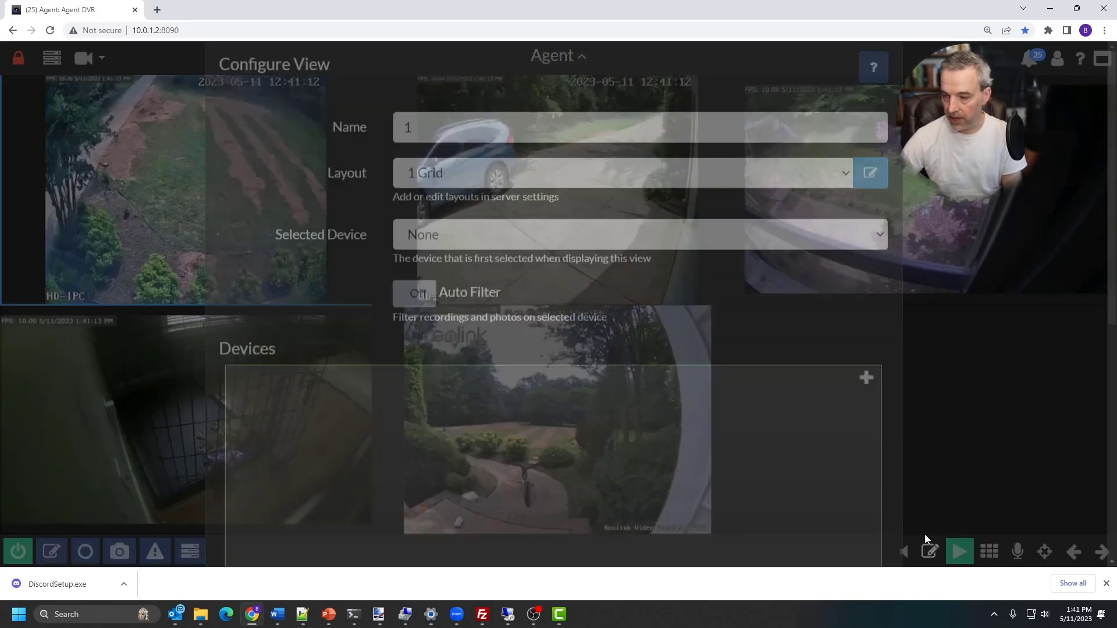
scroll(727, 306, "down", 5)
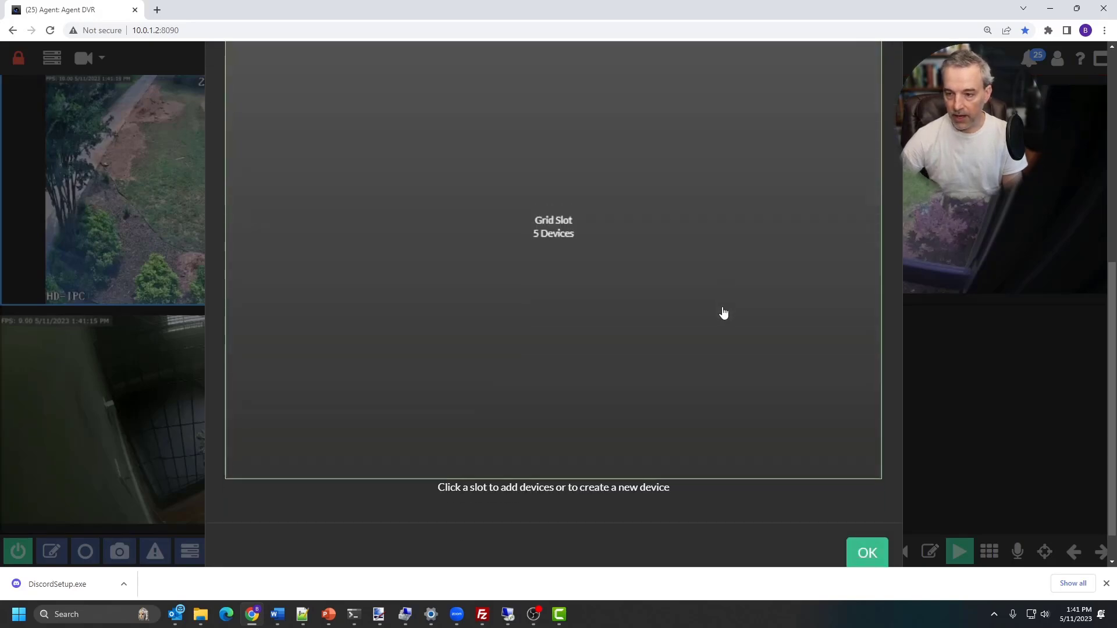
scroll(724, 313, "up", 6)
scroll(724, 313, "down", 3)
scroll(721, 313, "up", 4)
scroll(720, 301, "down", 5)
left_click(692, 334)
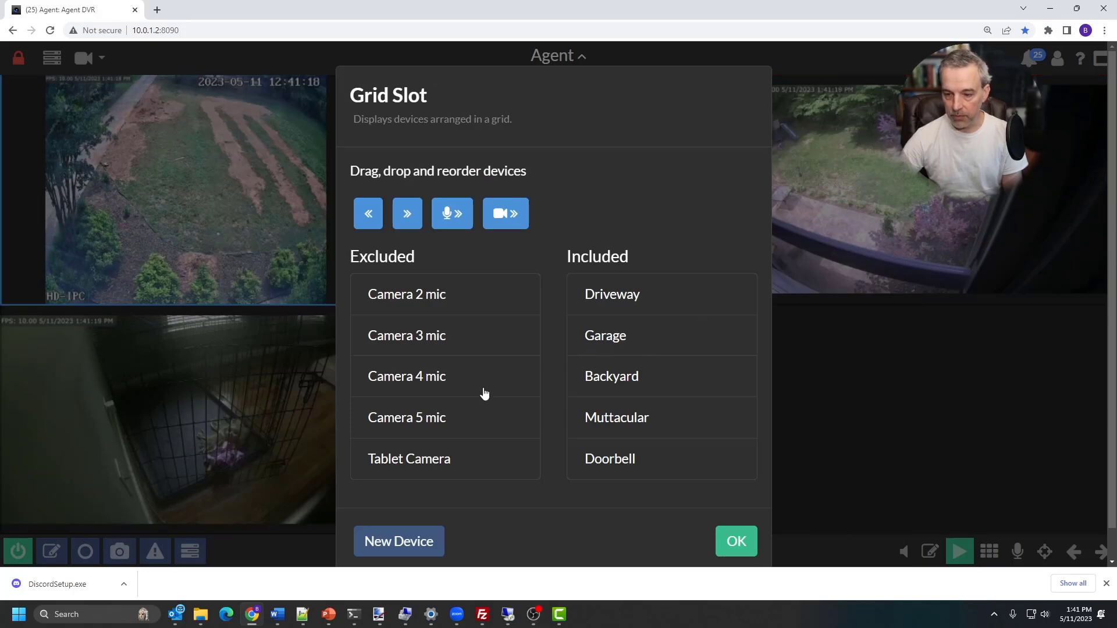
left_click_drag(431, 469, 675, 508)
scroll(705, 474, "down", 2)
left_click(736, 510)
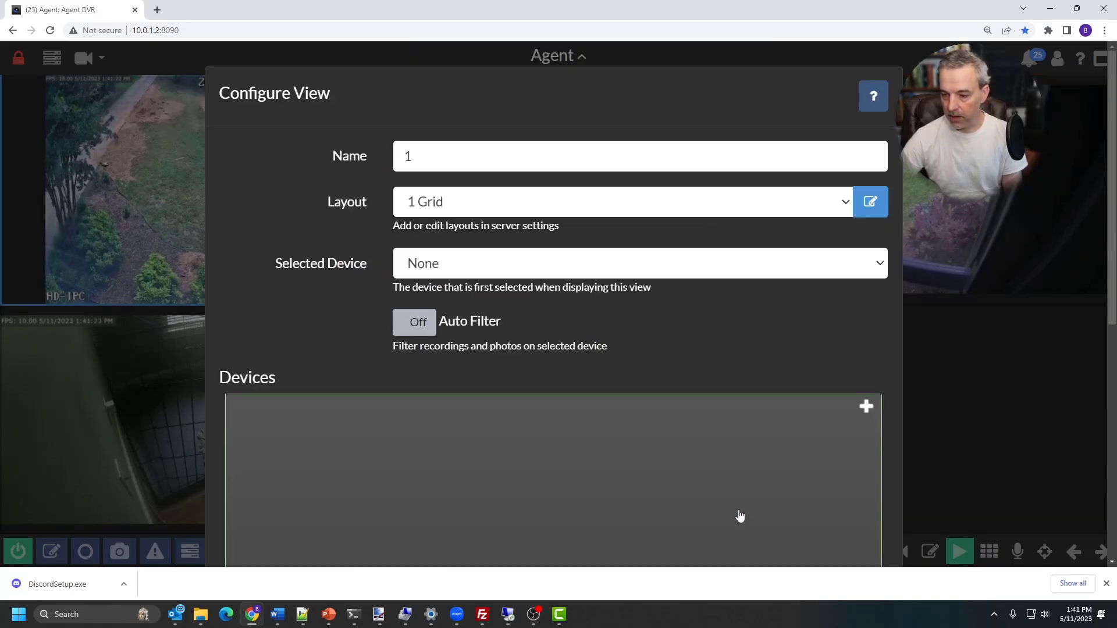
scroll(737, 499, "down", 5)
left_click(865, 513)
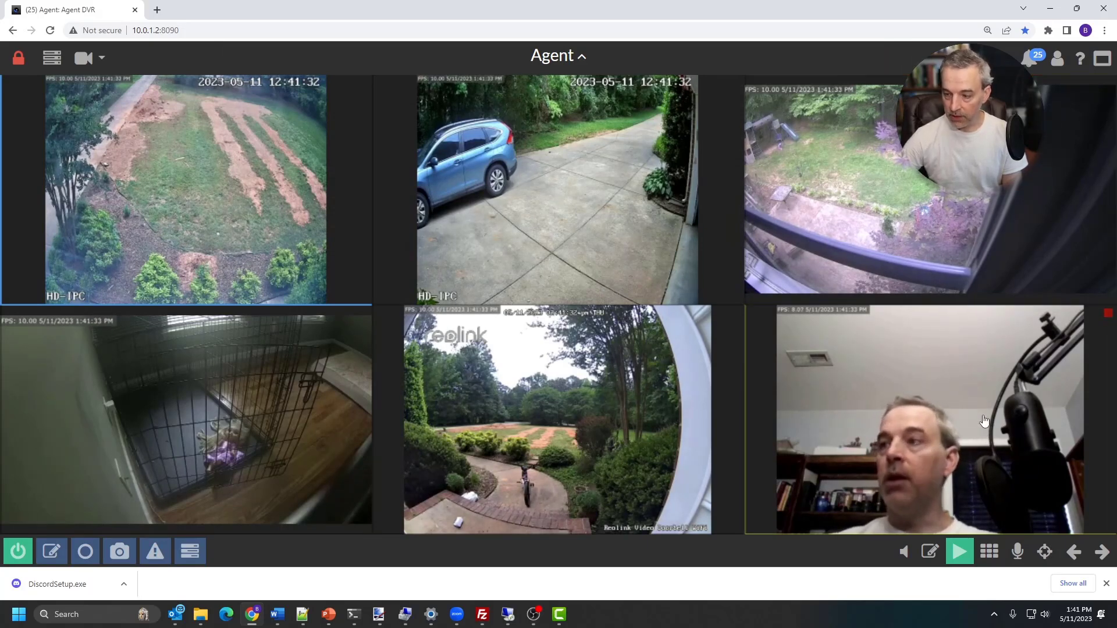
- Use Copy Settings to copy all sections from the Garage camera onto Tablet Camera
left_click(52, 59)
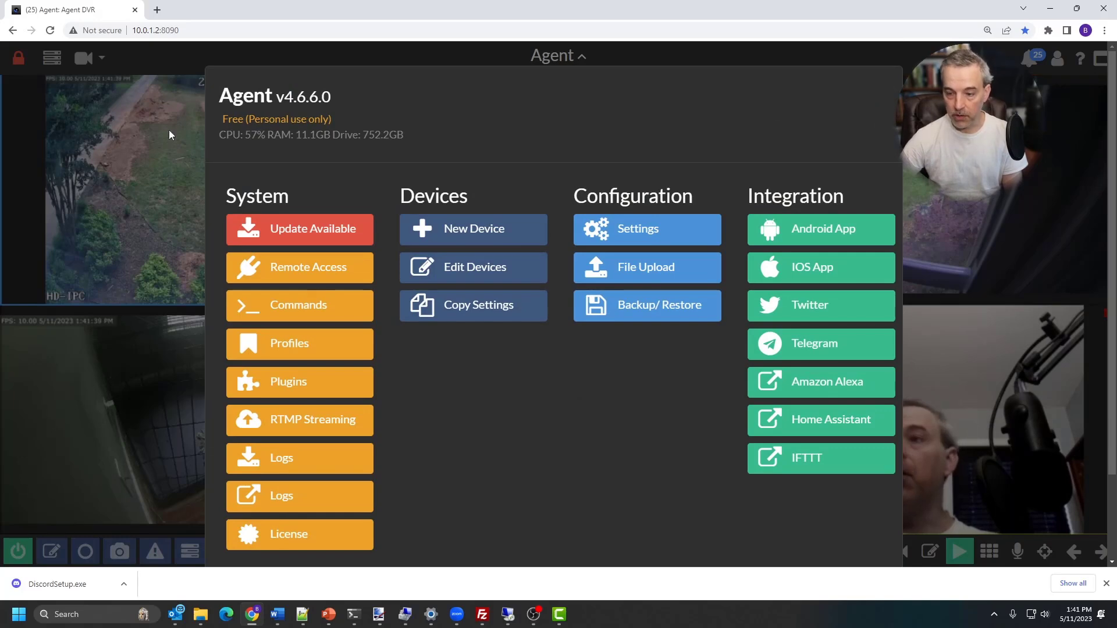
left_click(464, 315)
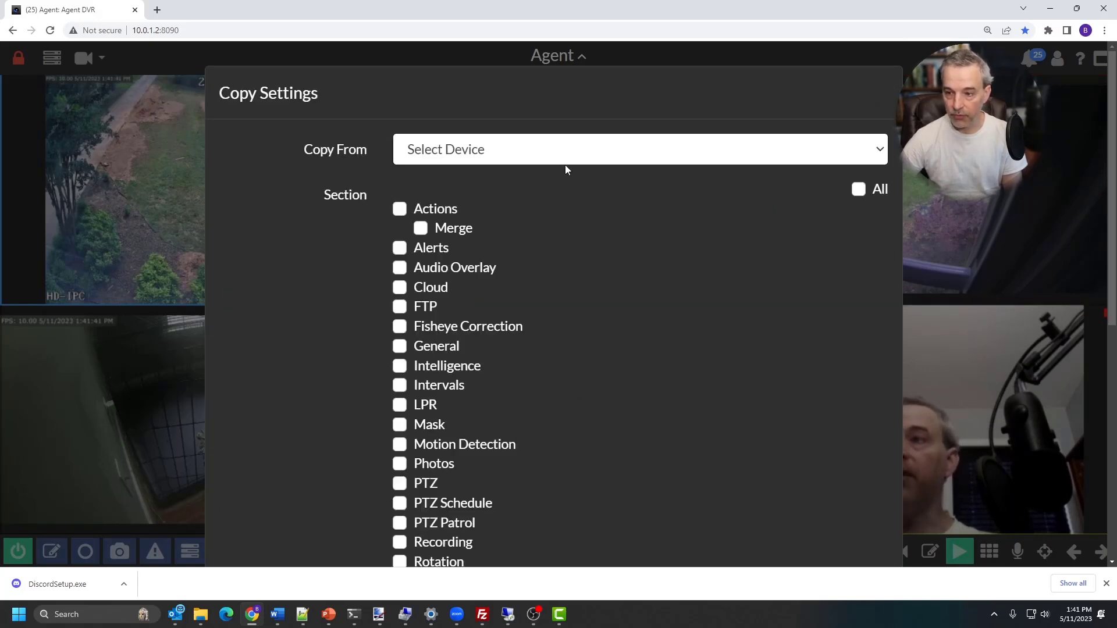
left_click(569, 152)
left_click(549, 241)
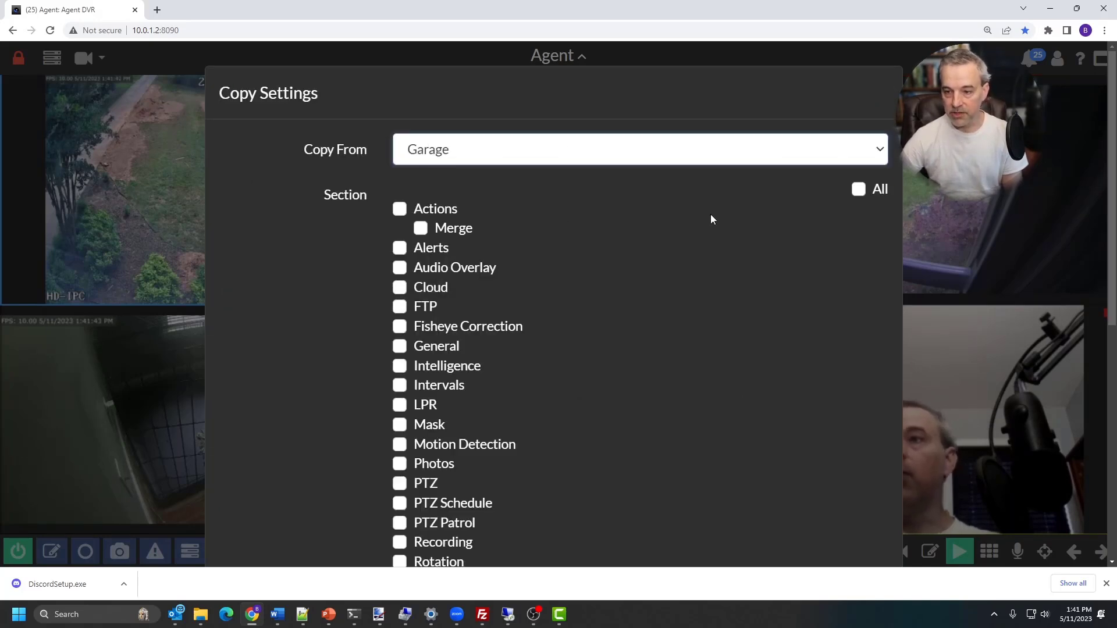
left_click(859, 187)
scroll(771, 267, "down", 7)
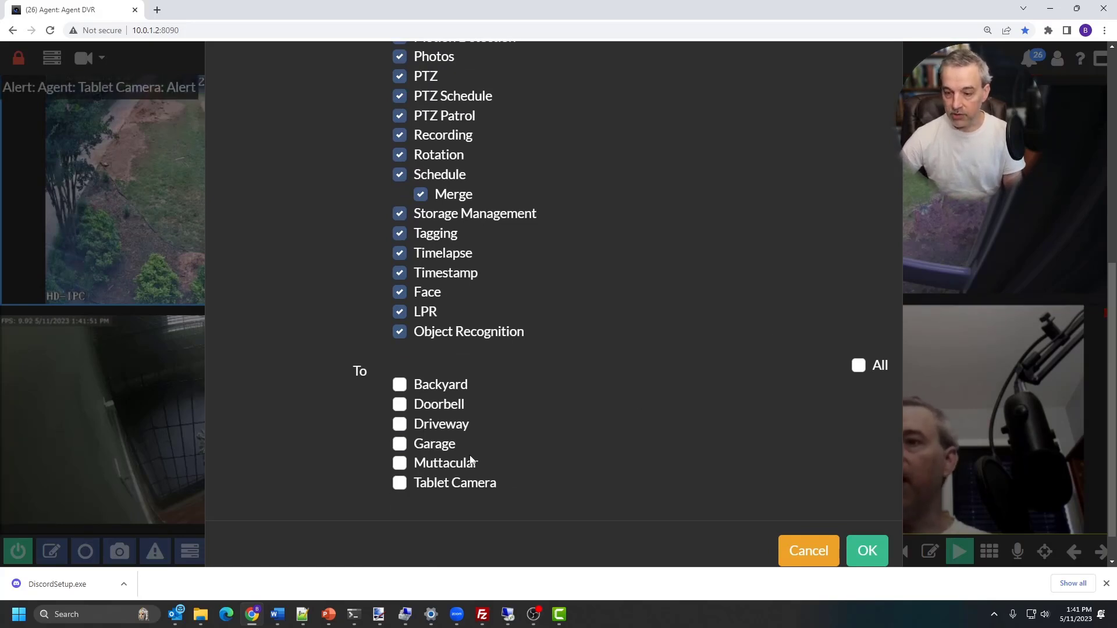
left_click(477, 484)
scroll(866, 546, "down", 1)
left_click(865, 524)
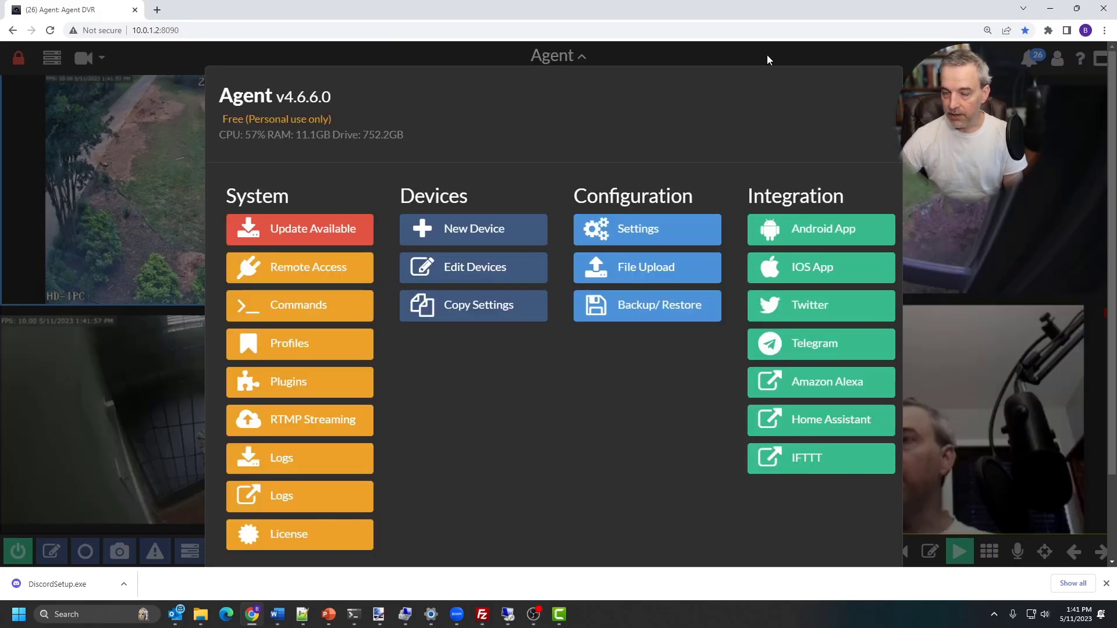
scroll(821, 252, "down", 2)
left_click(866, 512)
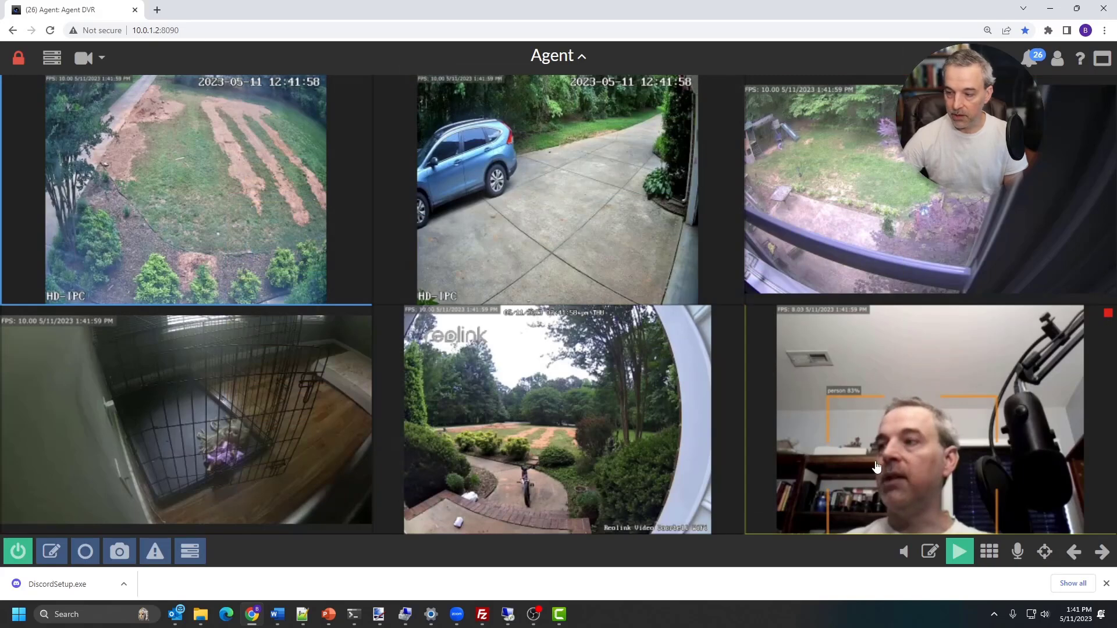